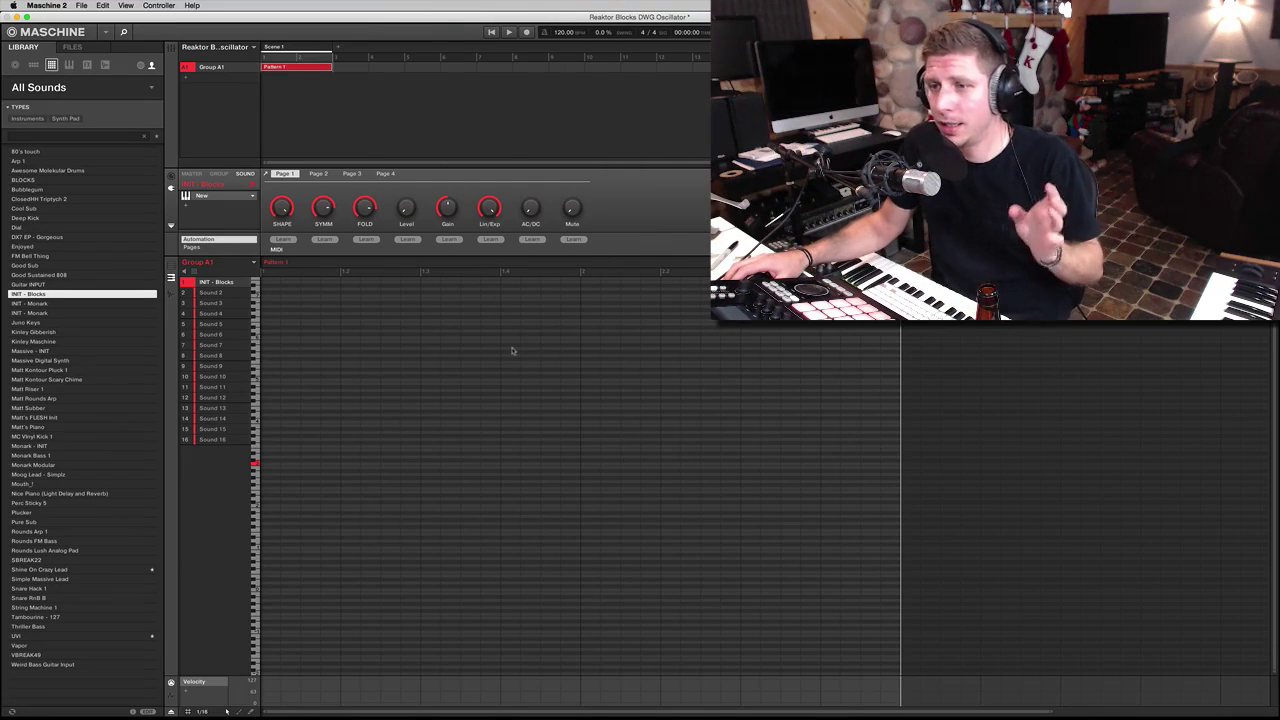
key(super+Tab)
key(super+Tab)
key(super+Tab)
key(super+Tab)
key(super+Tab)
key(super+Tab)
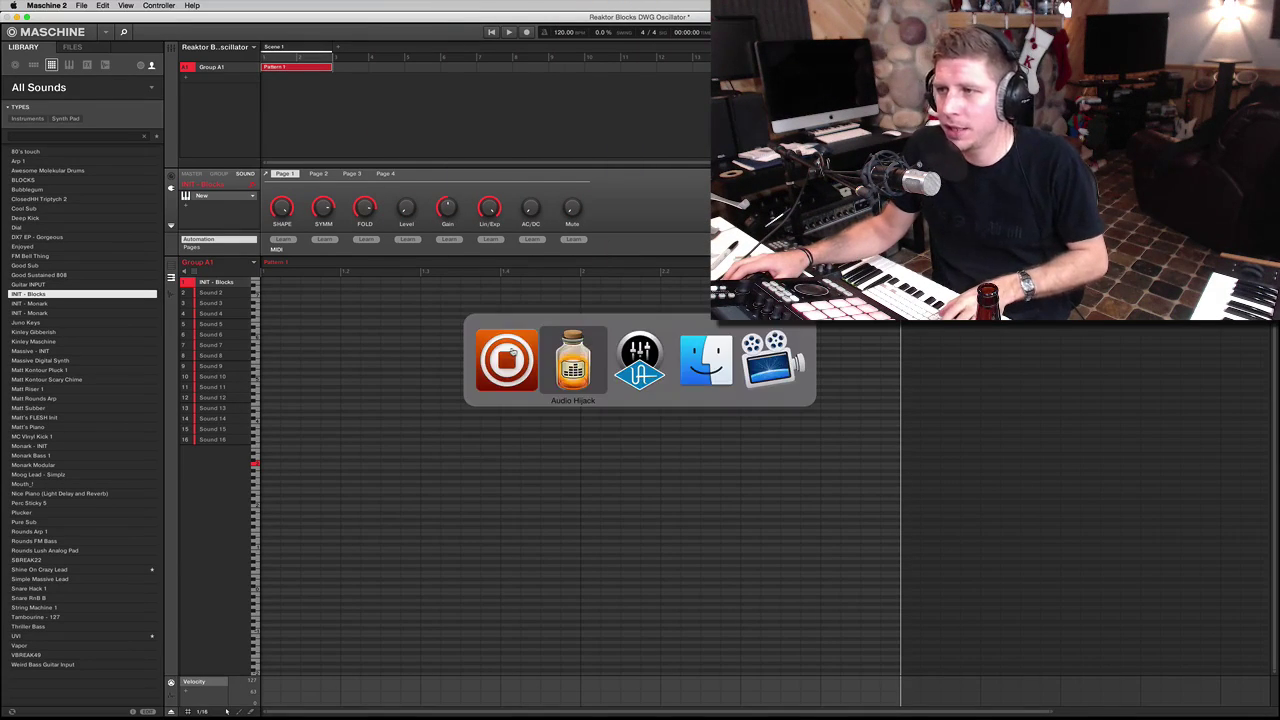
key(super+Tab)
key(super+Tab)
key(super+Tab)
key(super+Tab)
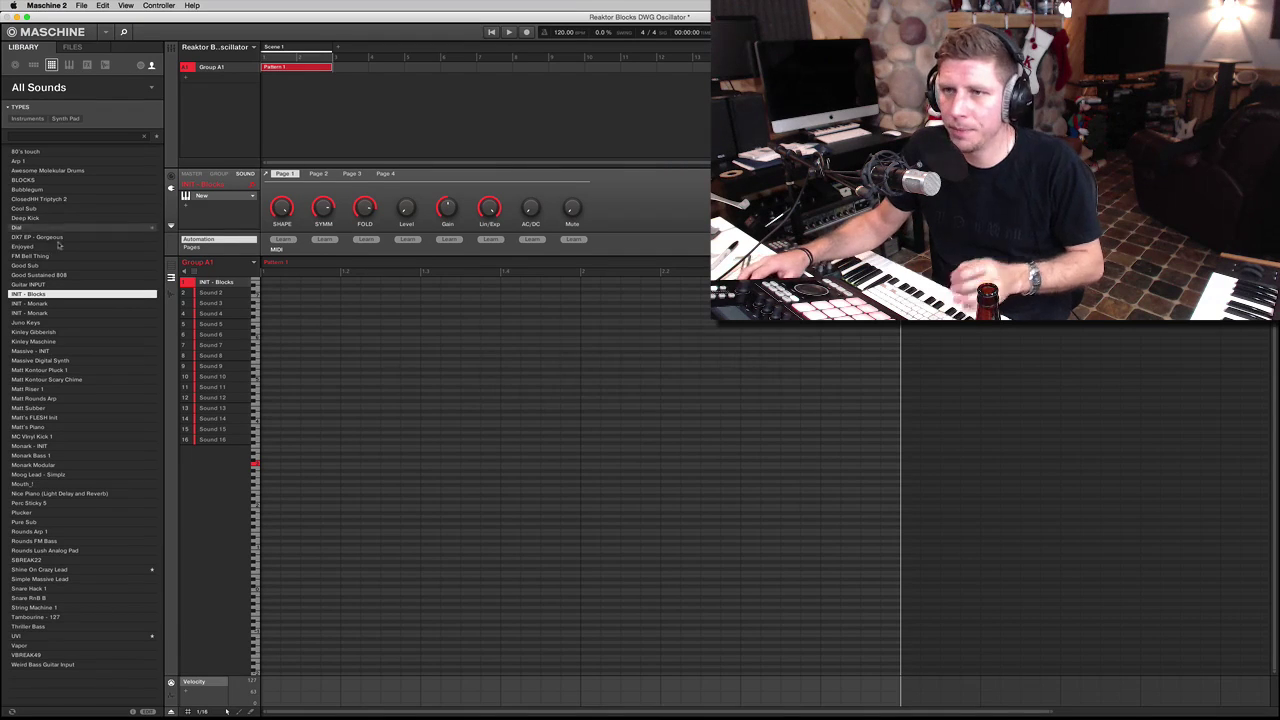
Open the Reaktor instrument and add OSC-DWG from the West Coast blocks, placing its panel between Note In and ADSR ENV.
click(218, 198)
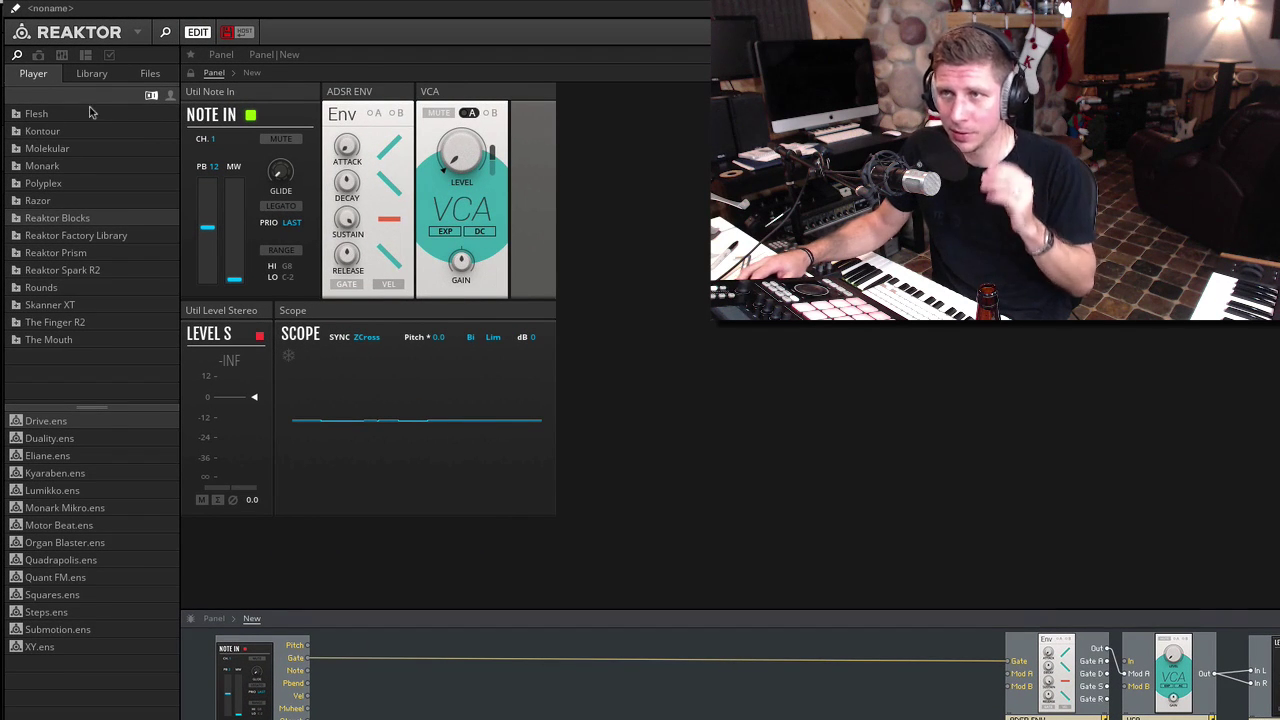
click(92, 74)
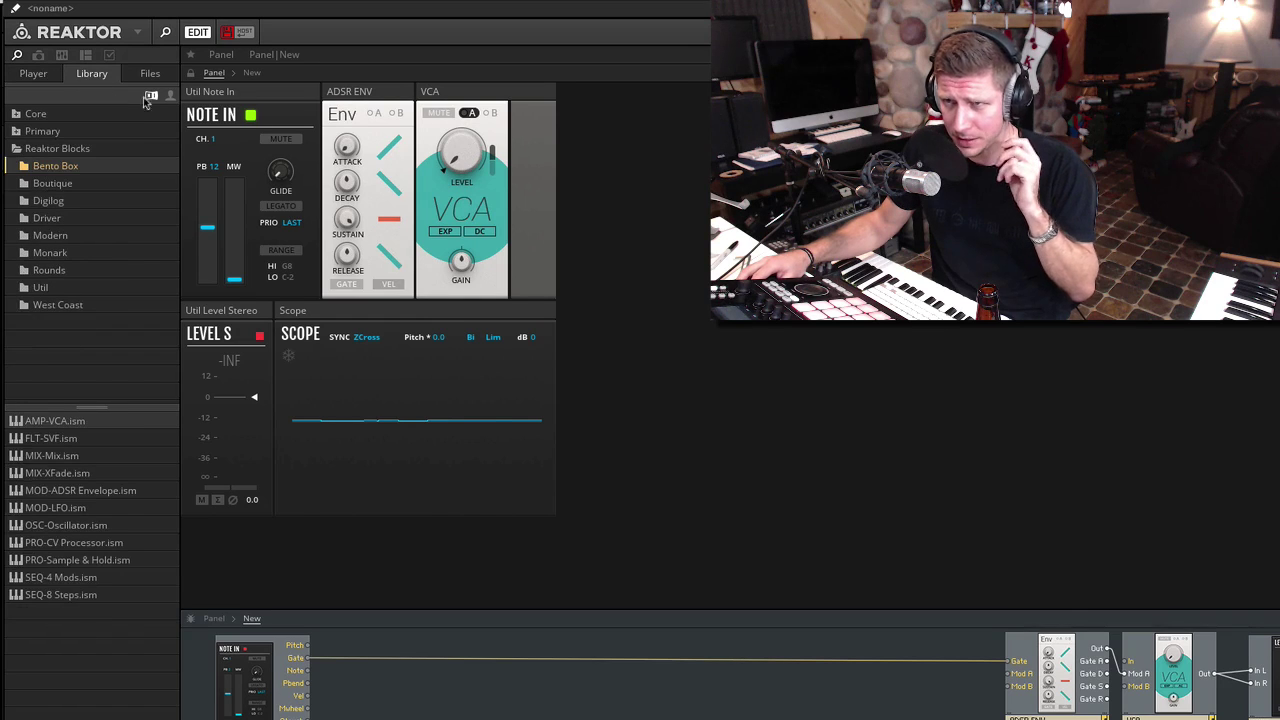
click(57, 305)
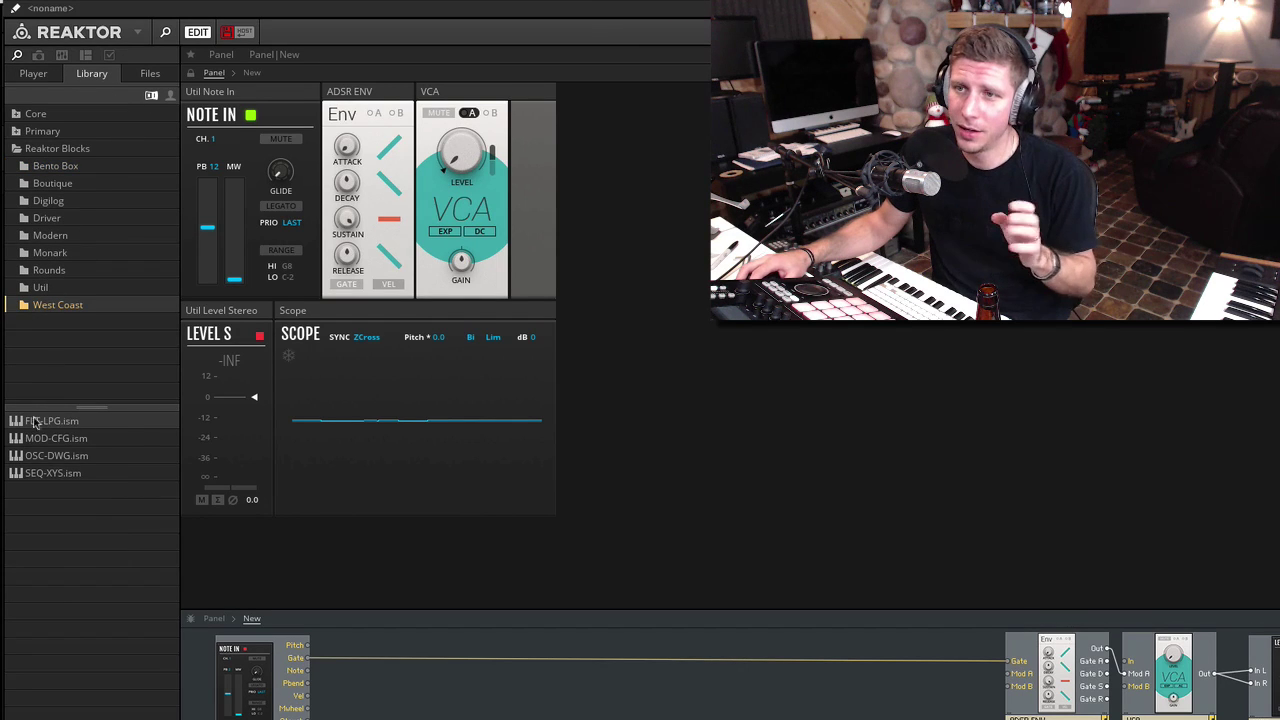
drag(44, 460, 431, 681)
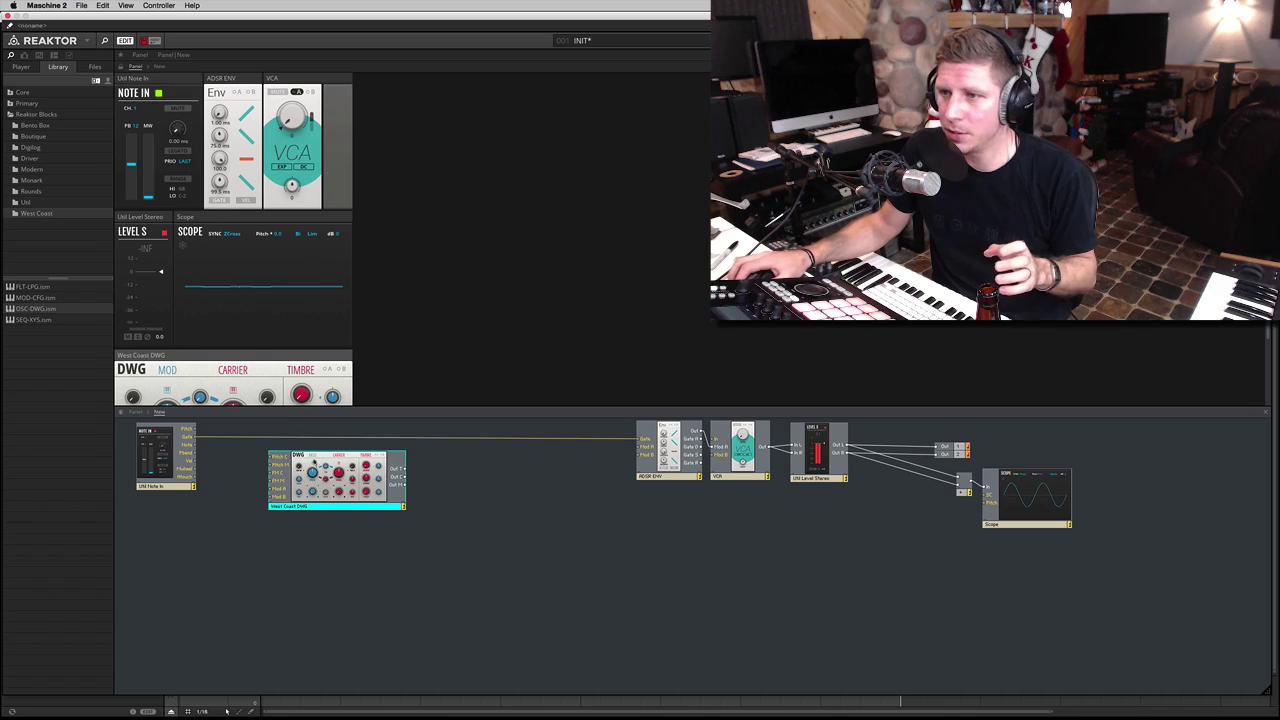
drag(176, 358, 205, 92)
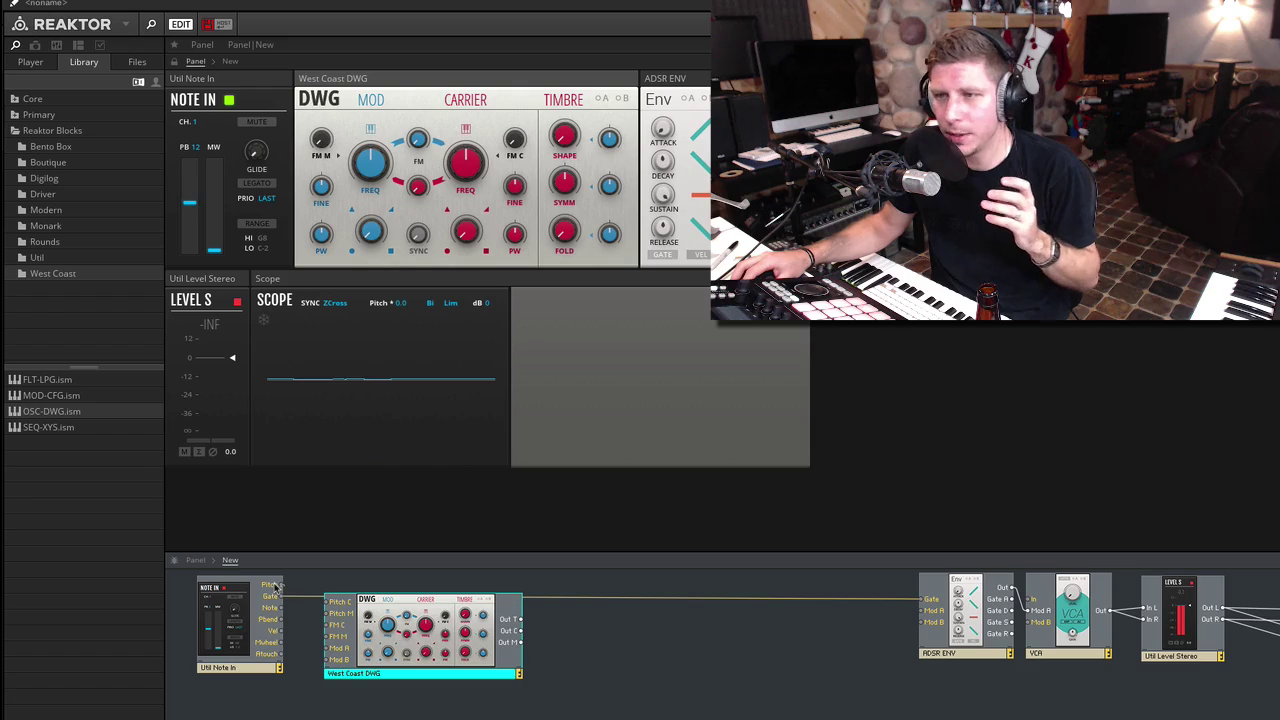
Wire Note In's Pitch output to the DWG's Pitch C input and the DWG's Out C to the VCA's In.
drag(276, 587, 331, 601)
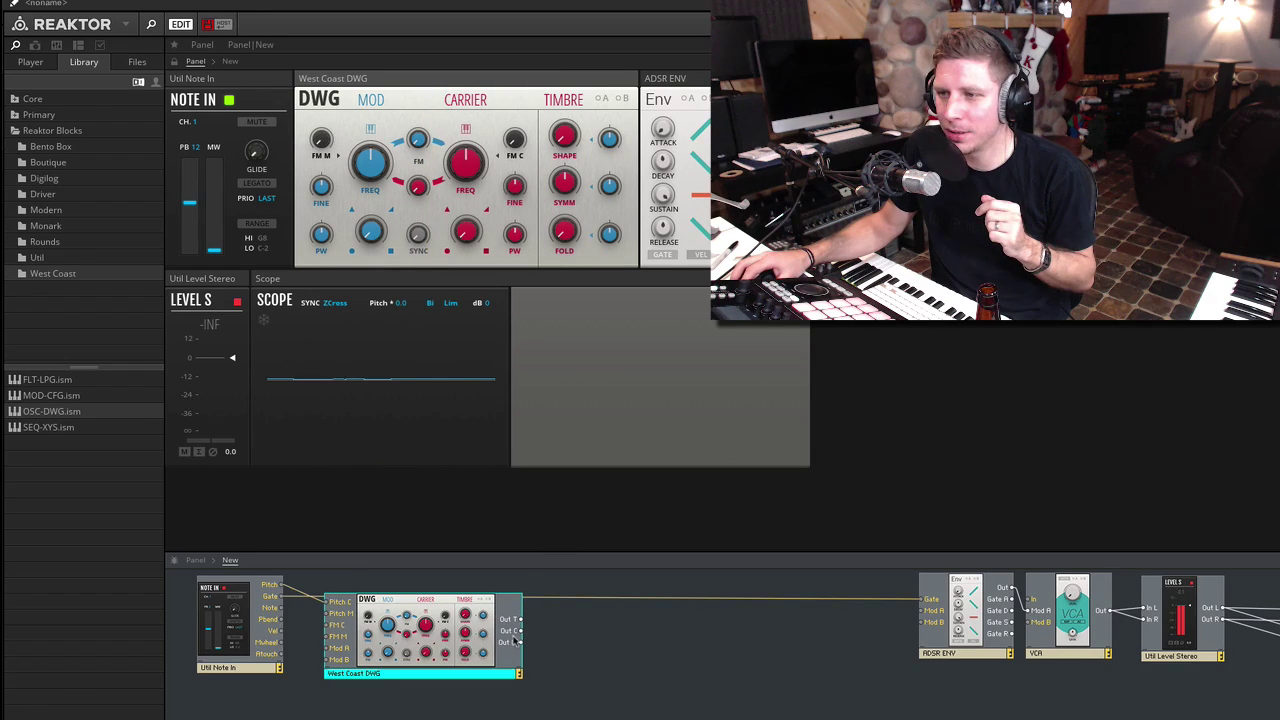
drag(519, 635, 1033, 600)
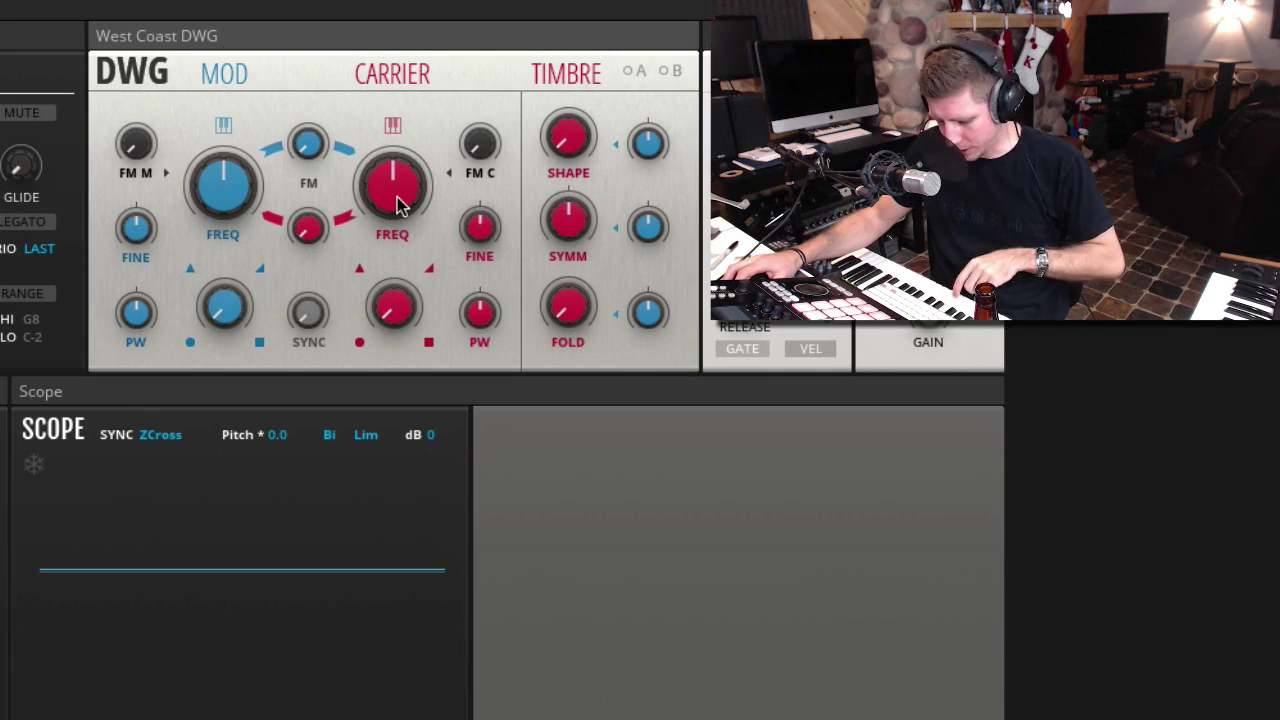
Try the carrier's frequency range, set the carrier to keyboard tracking, and return its coarse tuning to the default after a sweep.
drag(467, 164, 467, 162)
drag(397, 183, 397, 43)
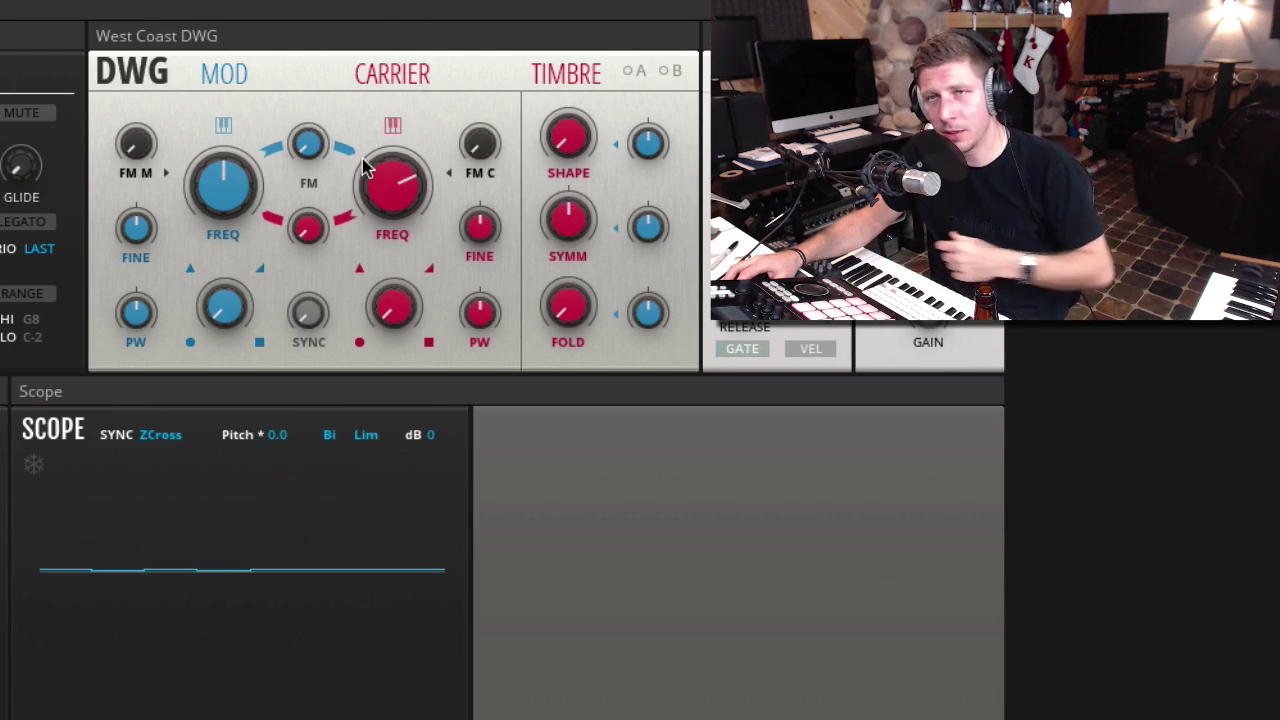
double_click(390, 193)
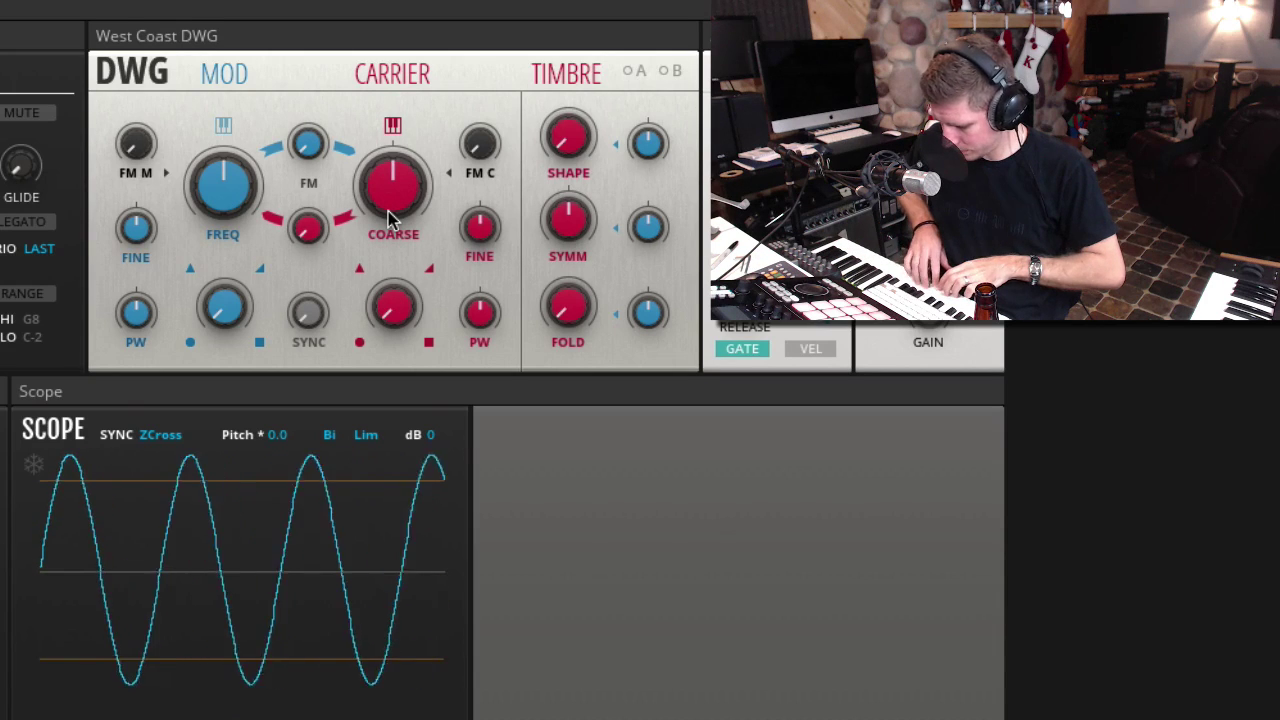
drag(390, 218, 420, 486)
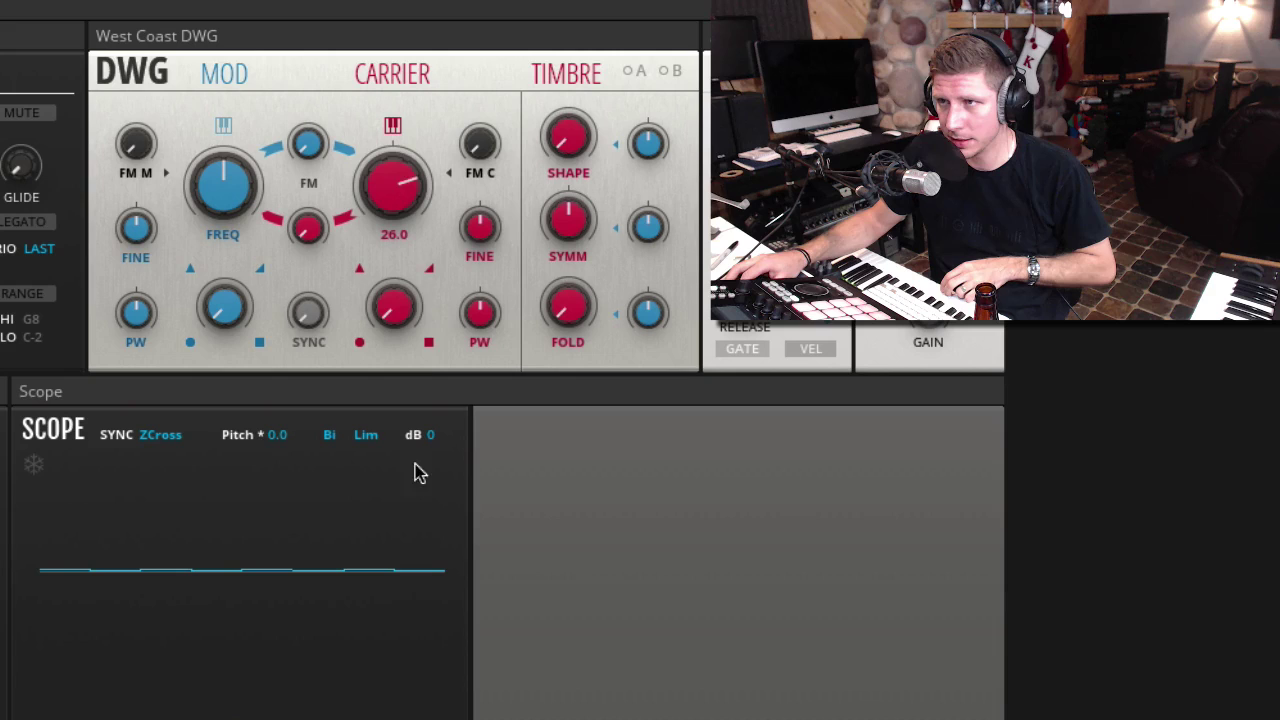
double_click(403, 190)
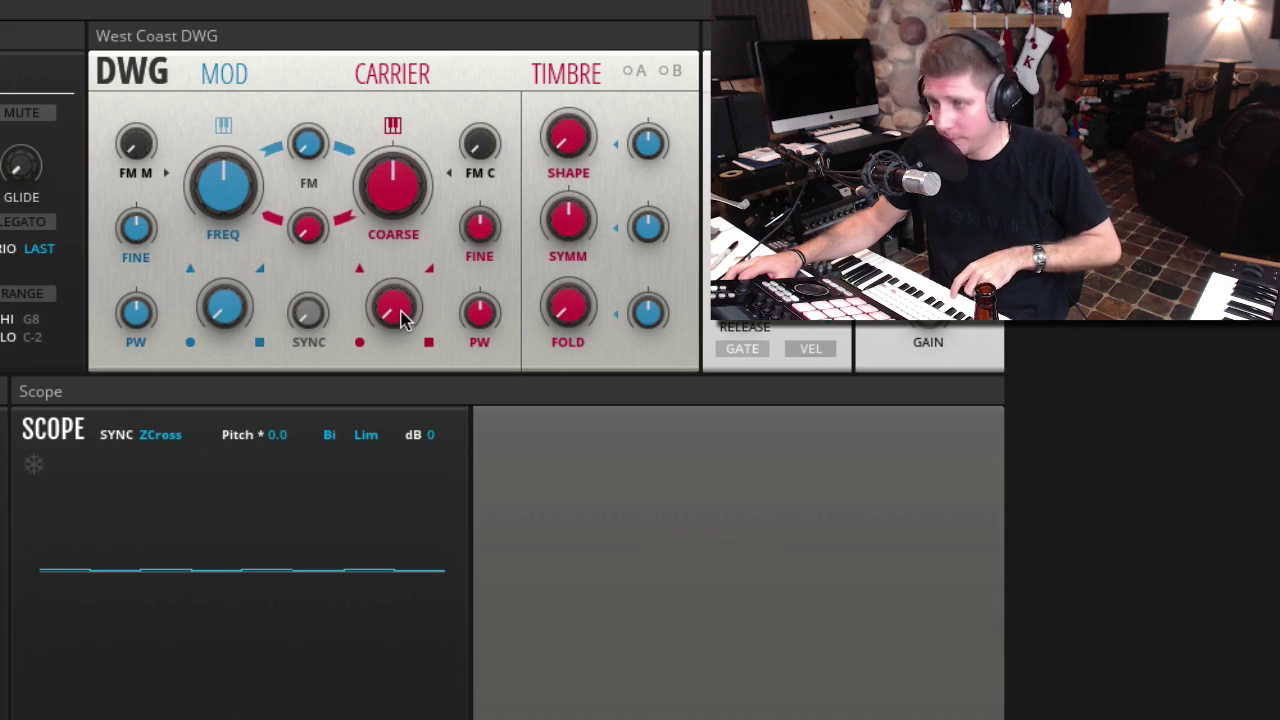
Try the carrier's square waveform with different pulse widths, and reset the waveform to sine.
drag(402, 320, 457, 6)
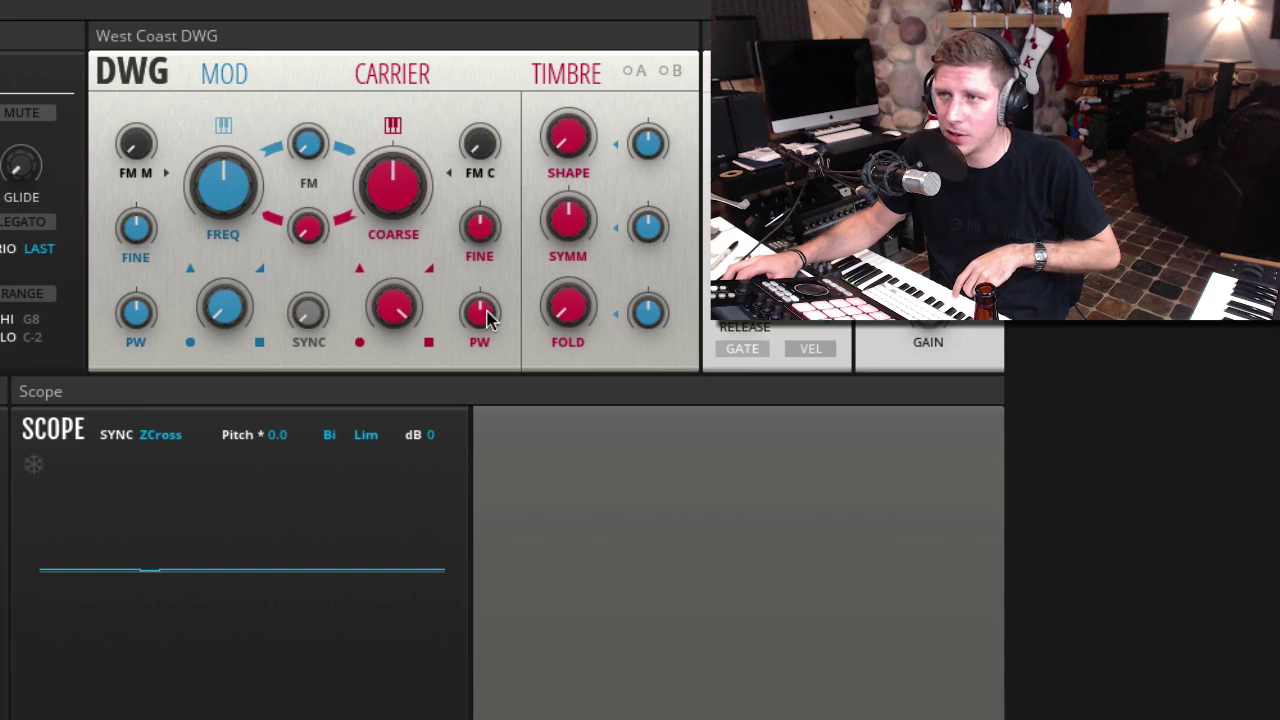
drag(481, 316, 366, 320)
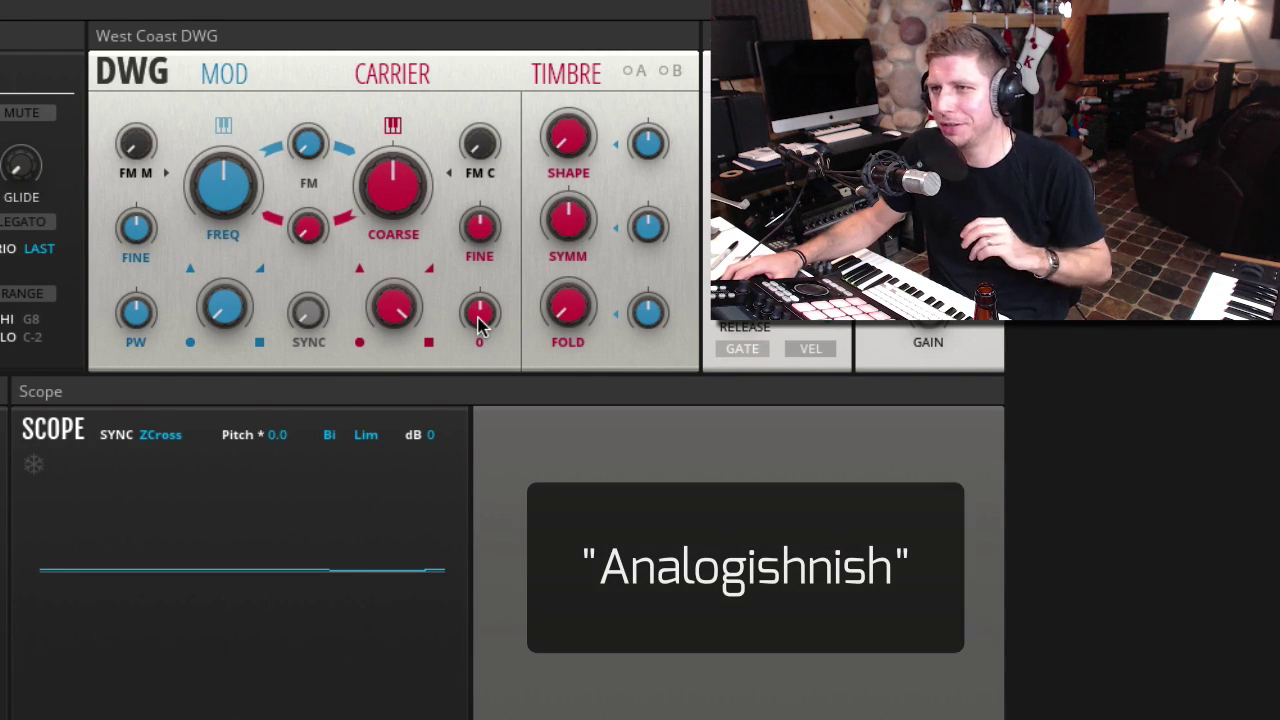
double_click(400, 306)
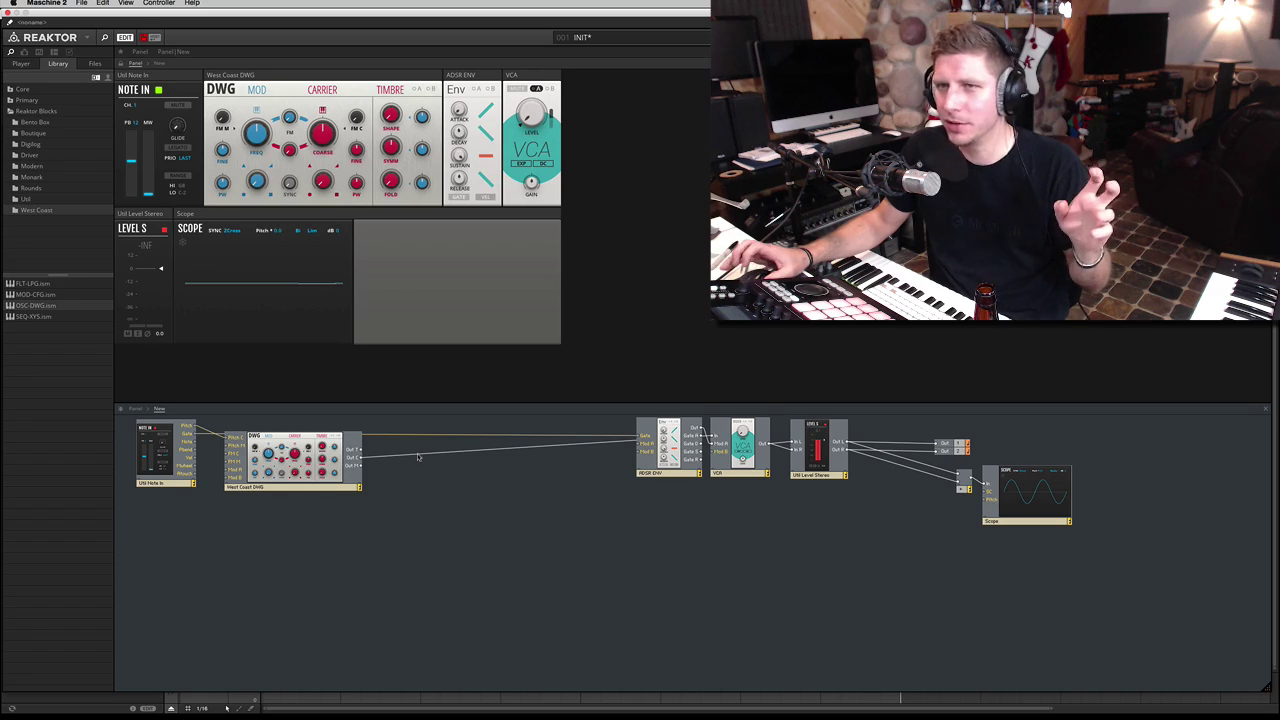
Remove the cable between the DWG and the VCA, and add a Bento Box MIX-Mix block to the right of the DWG.
click(418, 456)
key(Delete)
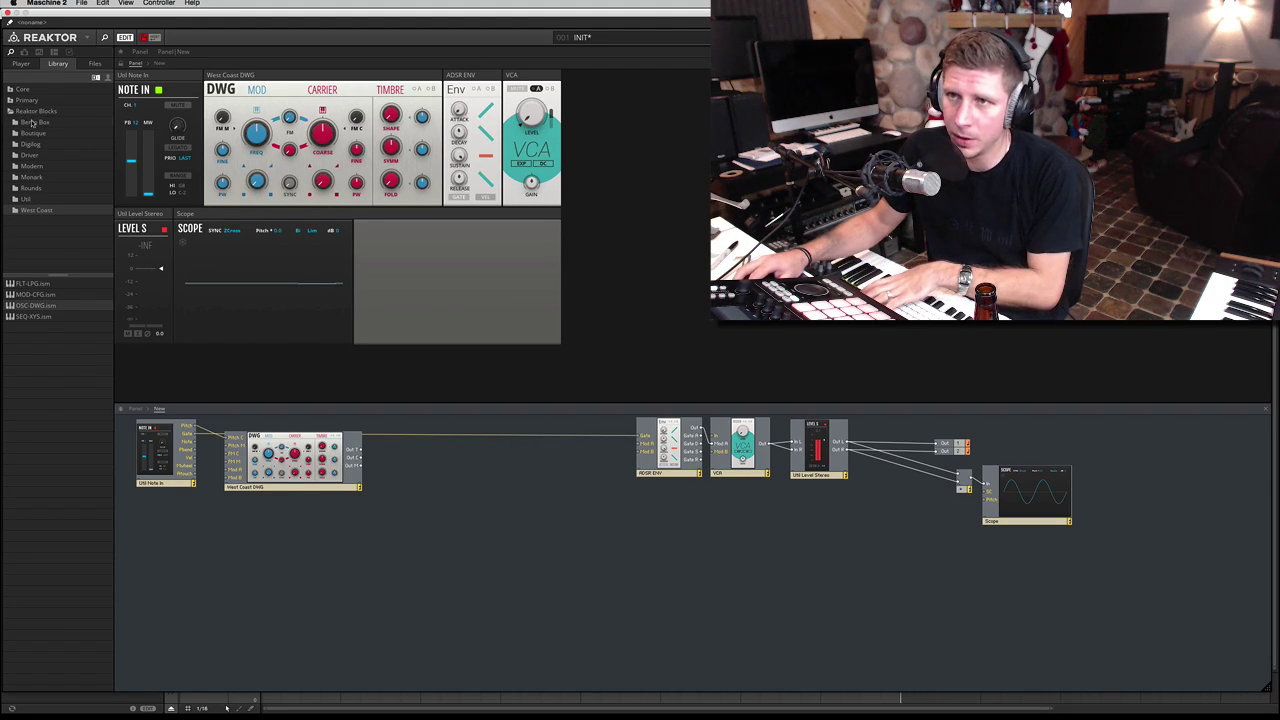
click(28, 122)
drag(33, 308, 372, 266)
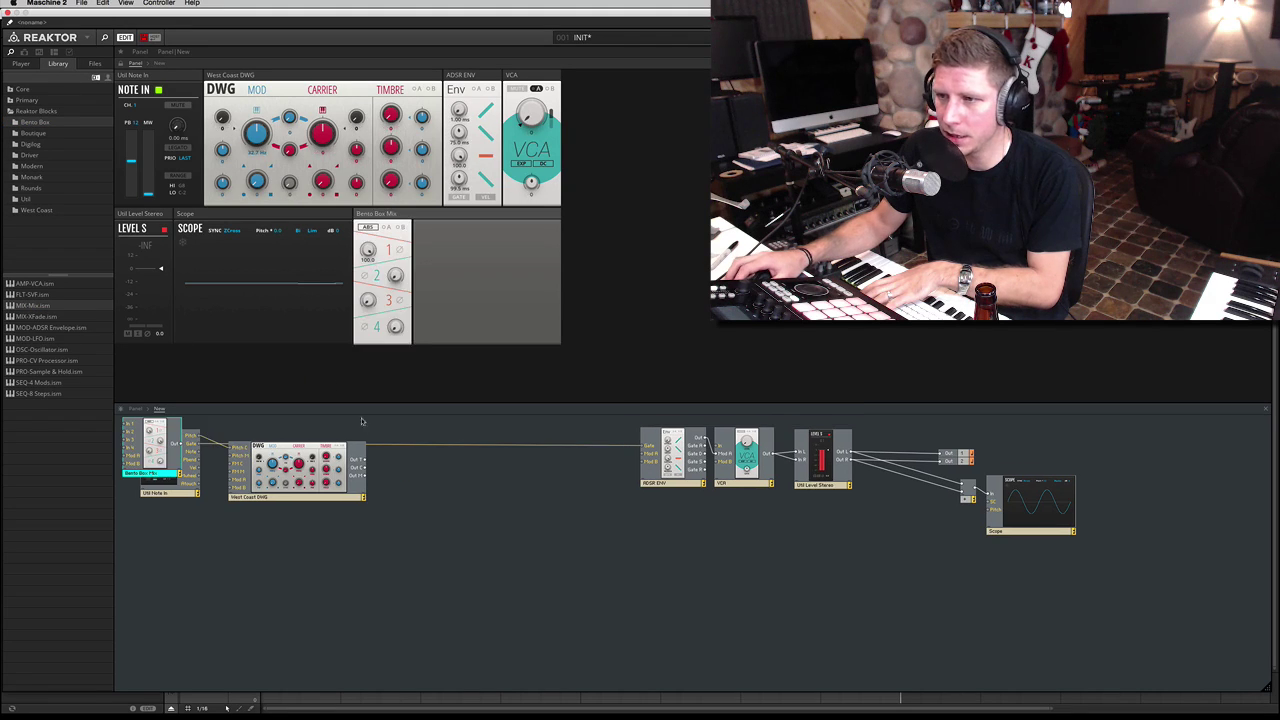
drag(131, 448, 426, 491)
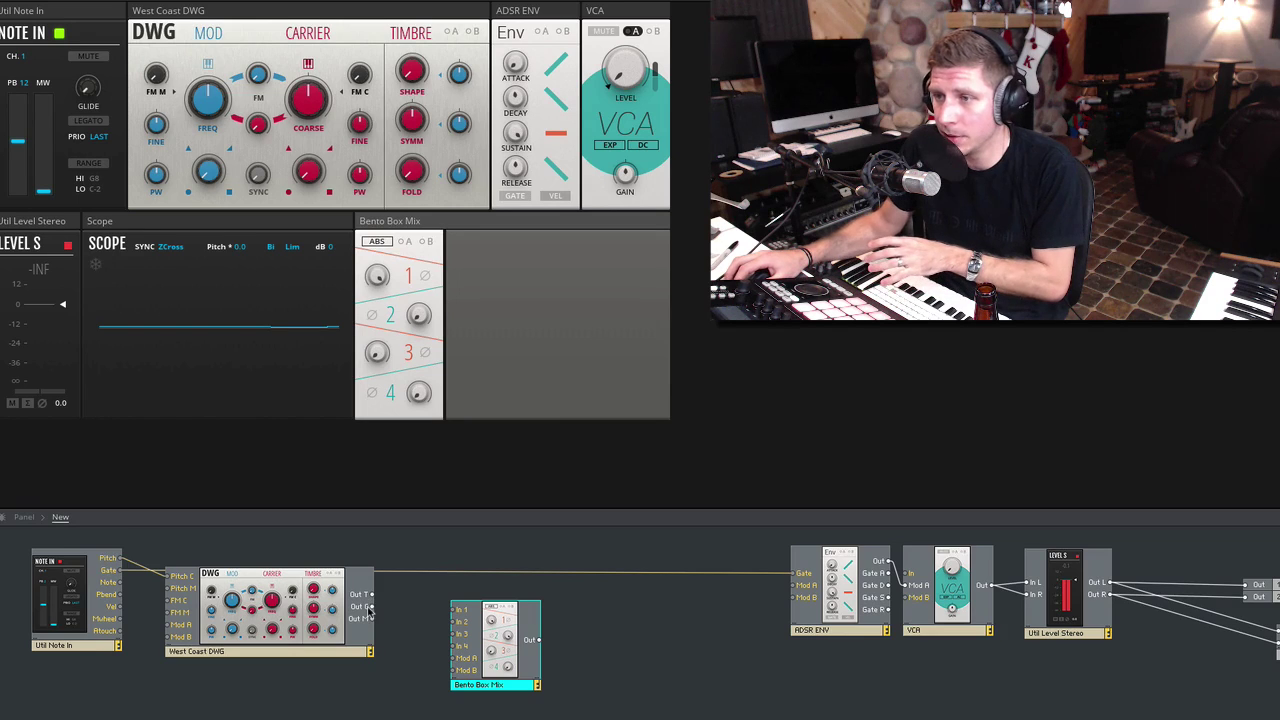
Wire the DWG's Out C, Out M and Out T to mixer inputs 1, 2 and 3, and the mixer's Out to the VCA's In.
drag(423, 607, 455, 617)
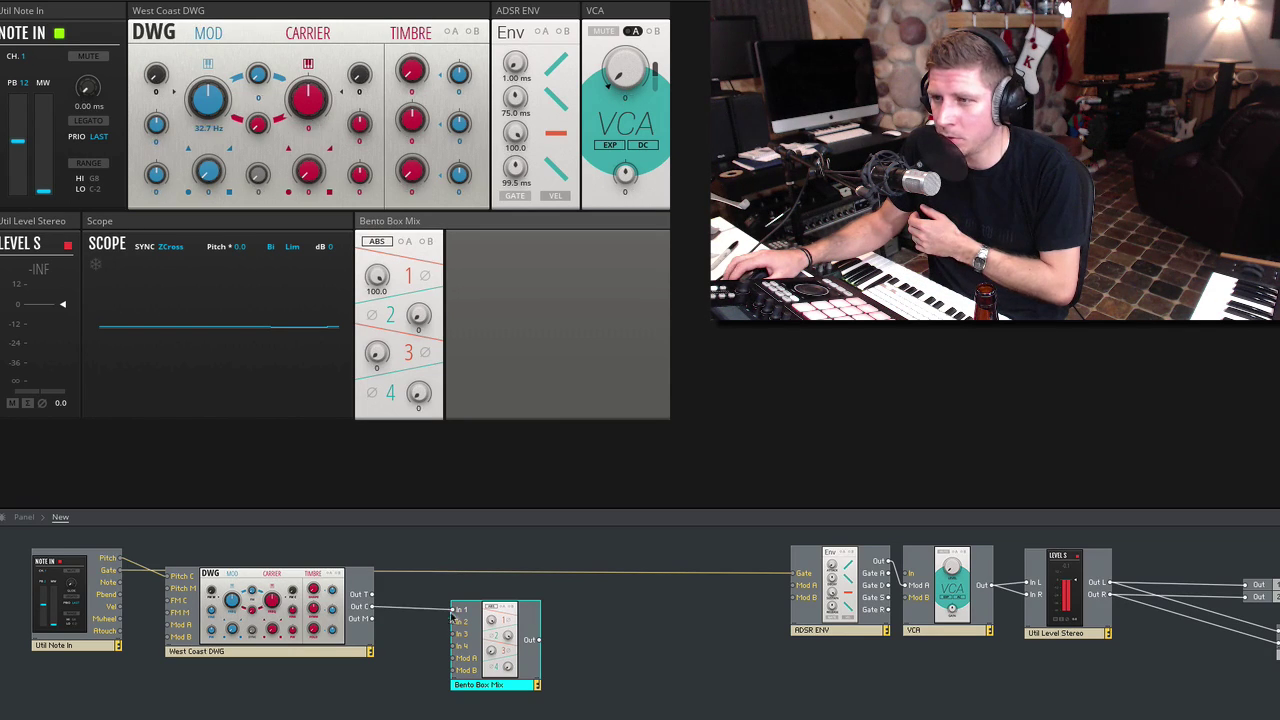
drag(365, 622, 456, 621)
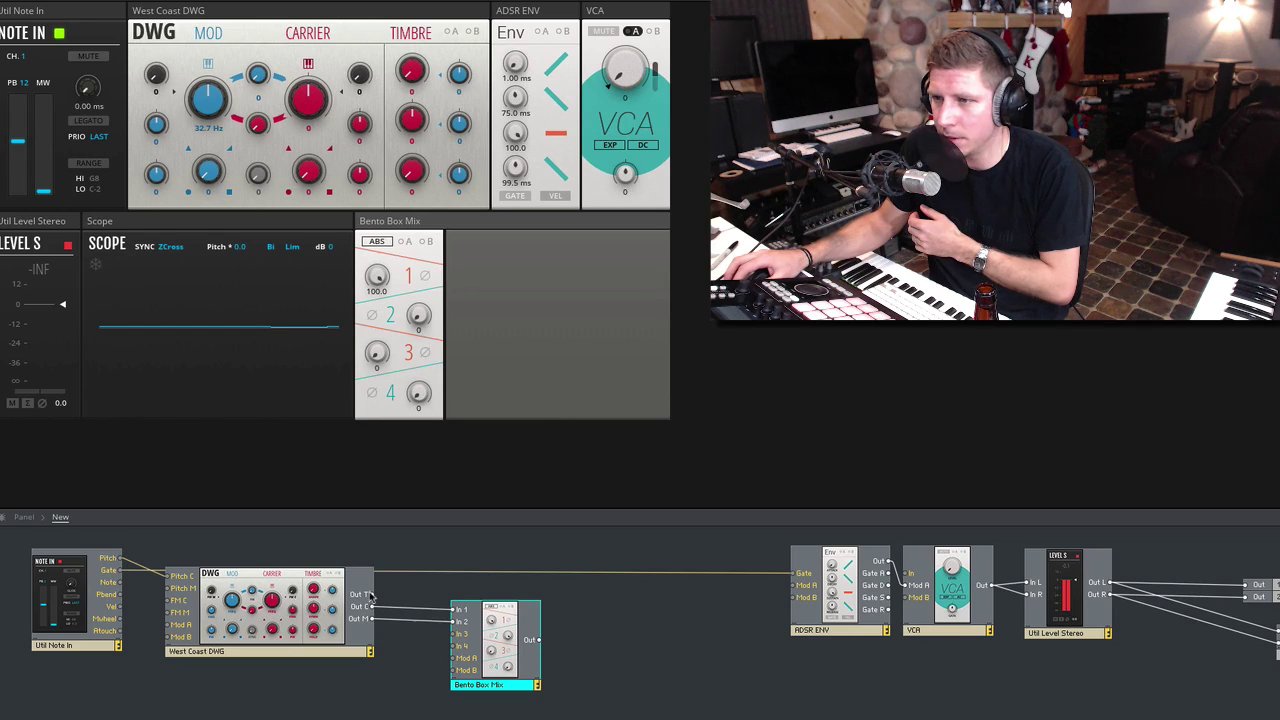
drag(536, 640, 909, 575)
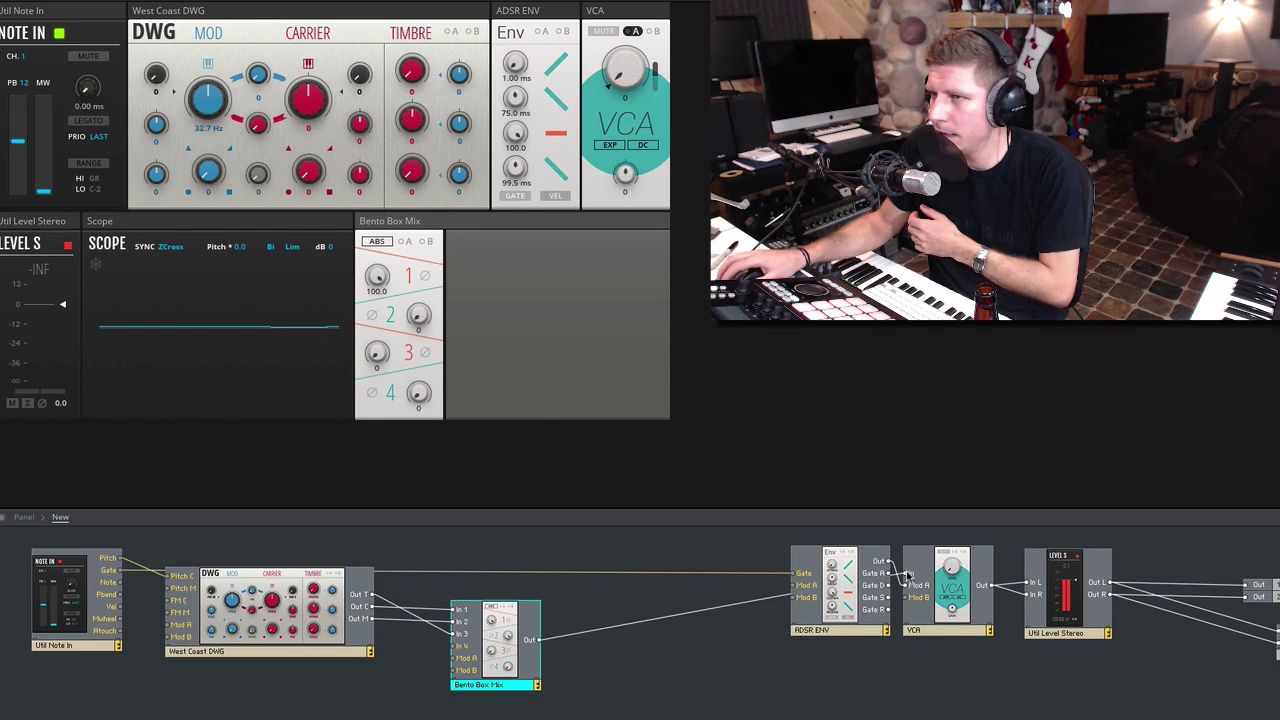
Turn up mixer channels 2 and 3, and mute channels 1 and 3 to hear only the modulator on channel 2.
click(425, 315)
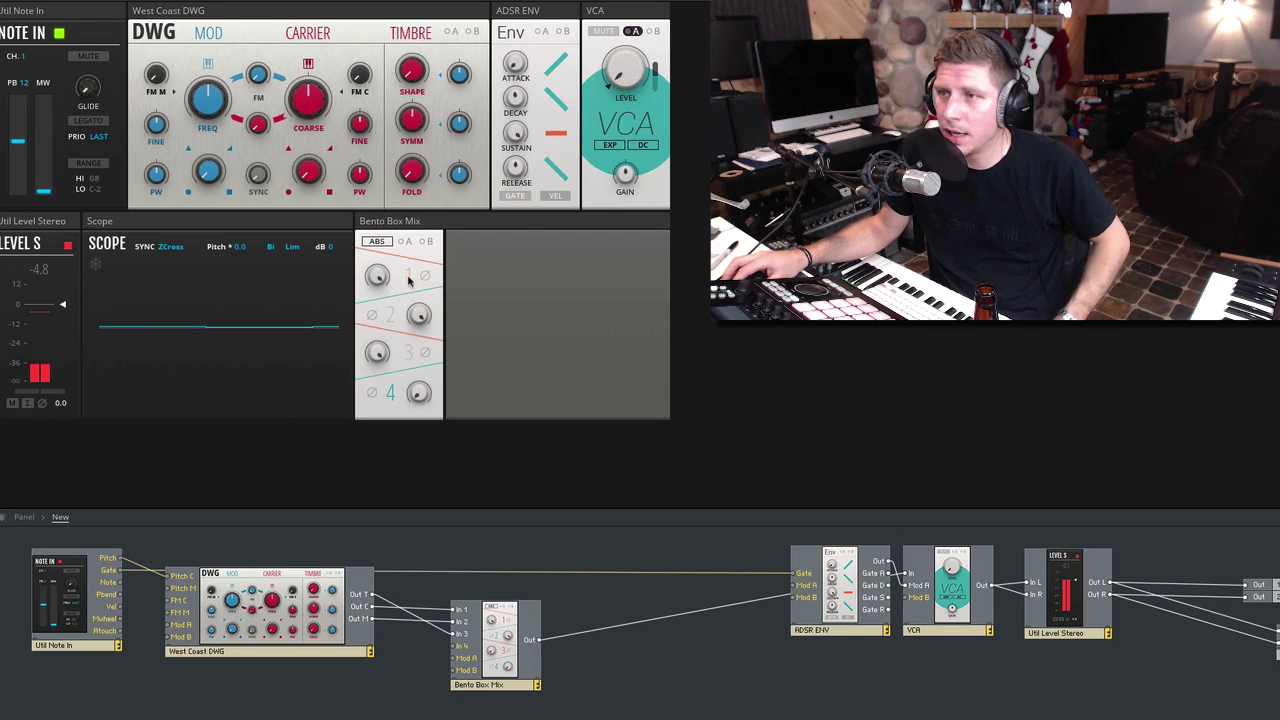
click(389, 314)
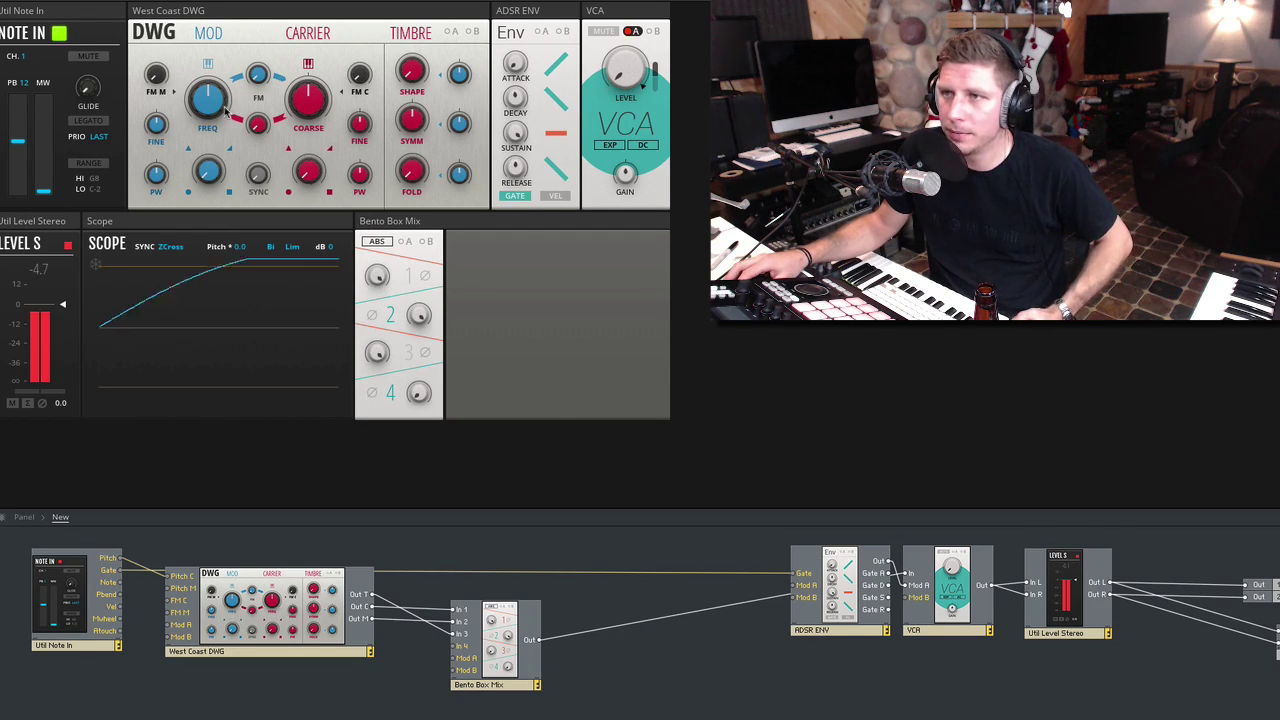
Switch the modulator to keyboard tracking after sweeping its frequency, and wire Note In's Pitch to the DWG's Pitch M input.
drag(210, 122, 205, 72)
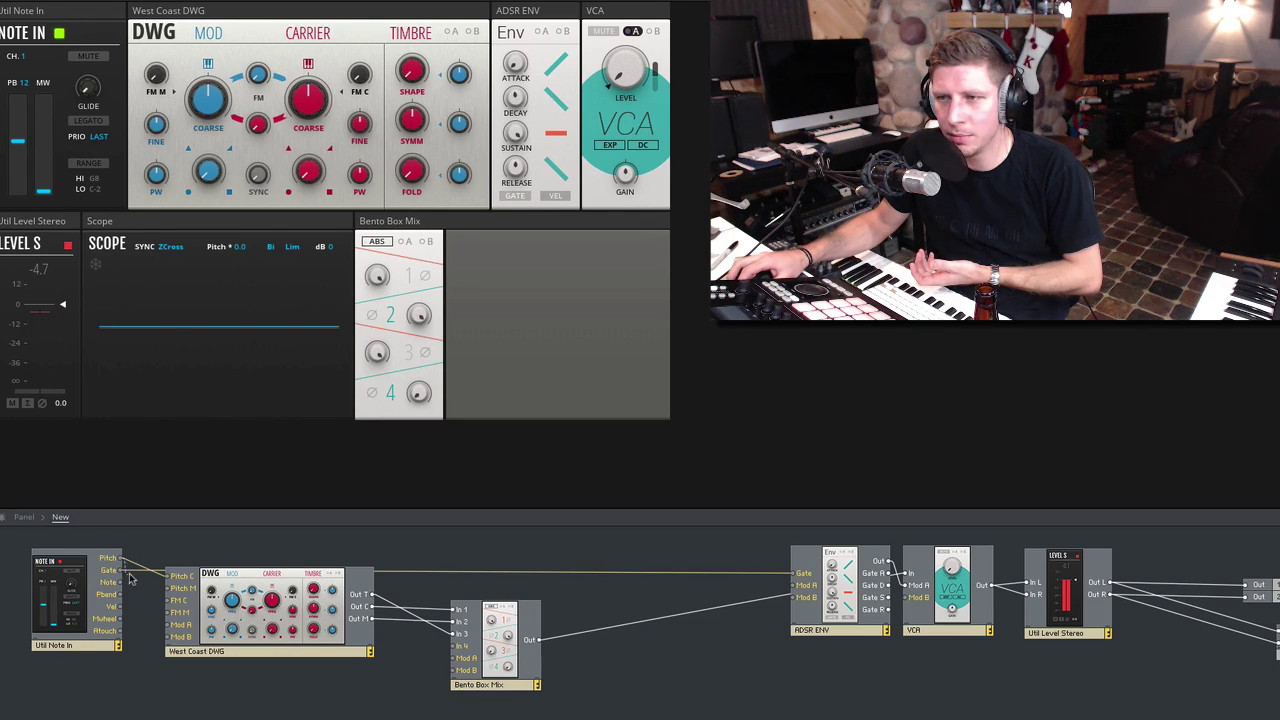
drag(150, 593, 167, 589)
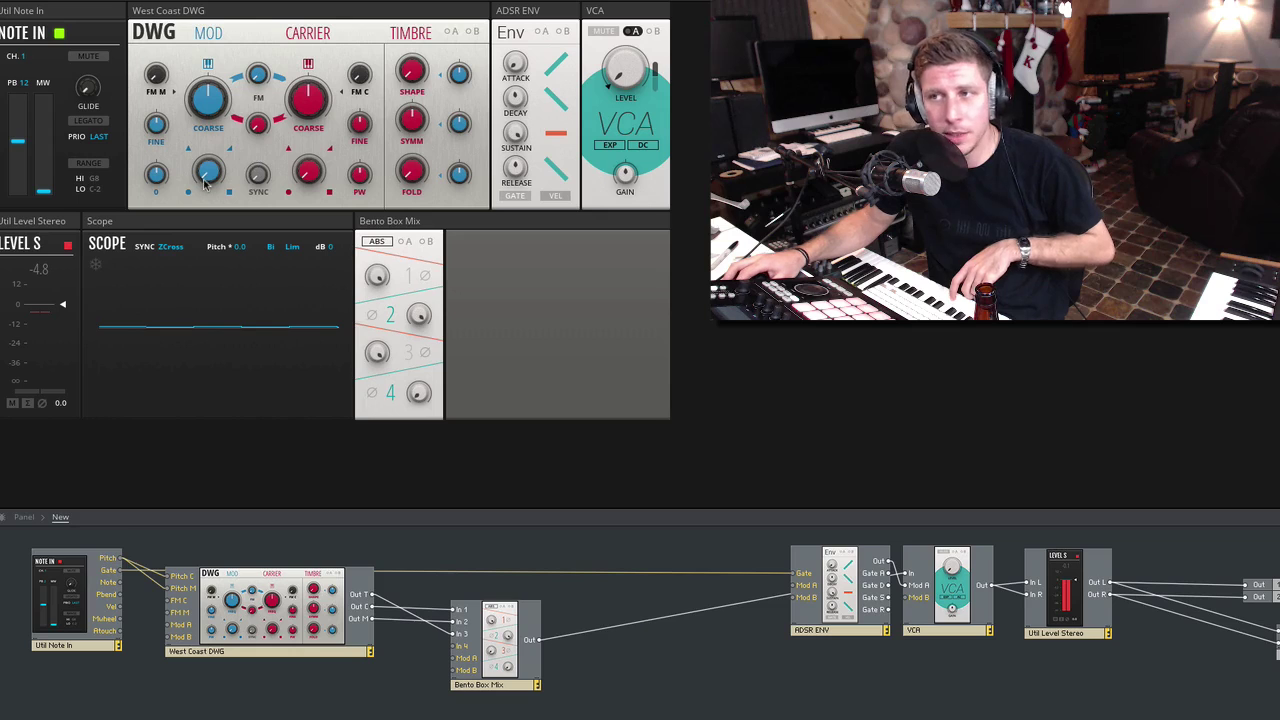
Try different waveforms on the modulator and carrier oscillators.
drag(208, 178, 165, 205)
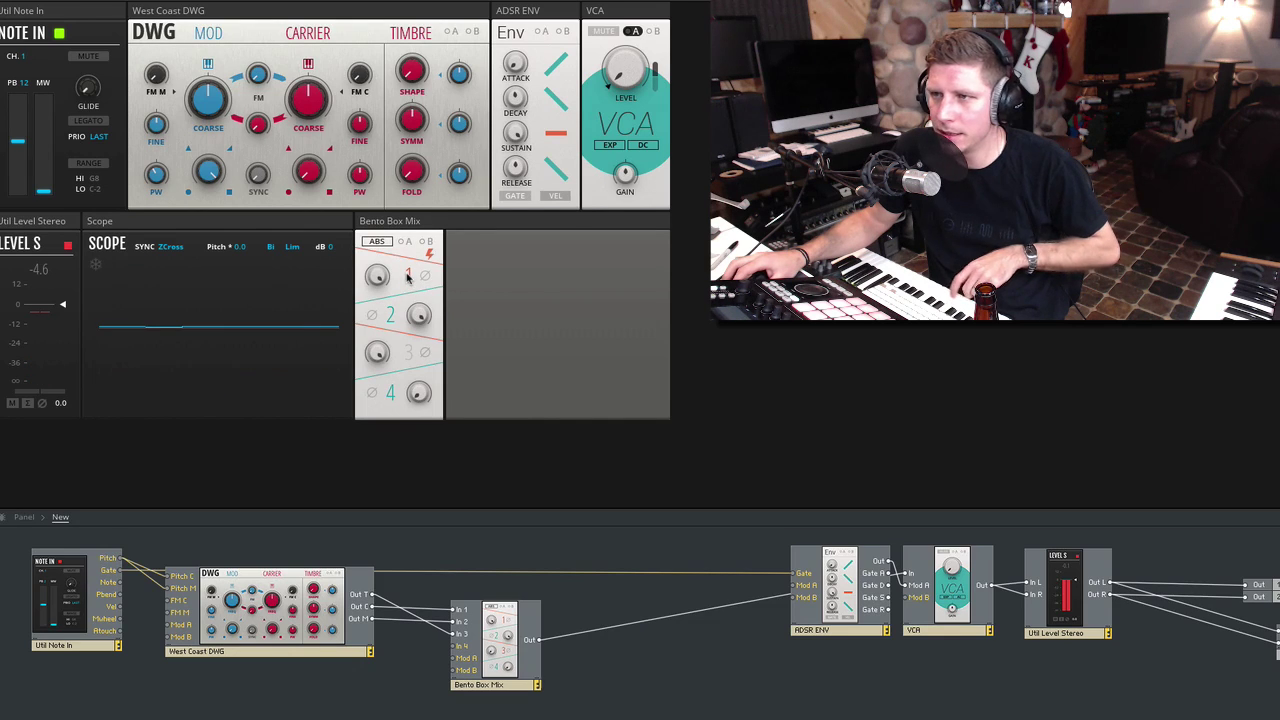
drag(313, 172, 313, 156)
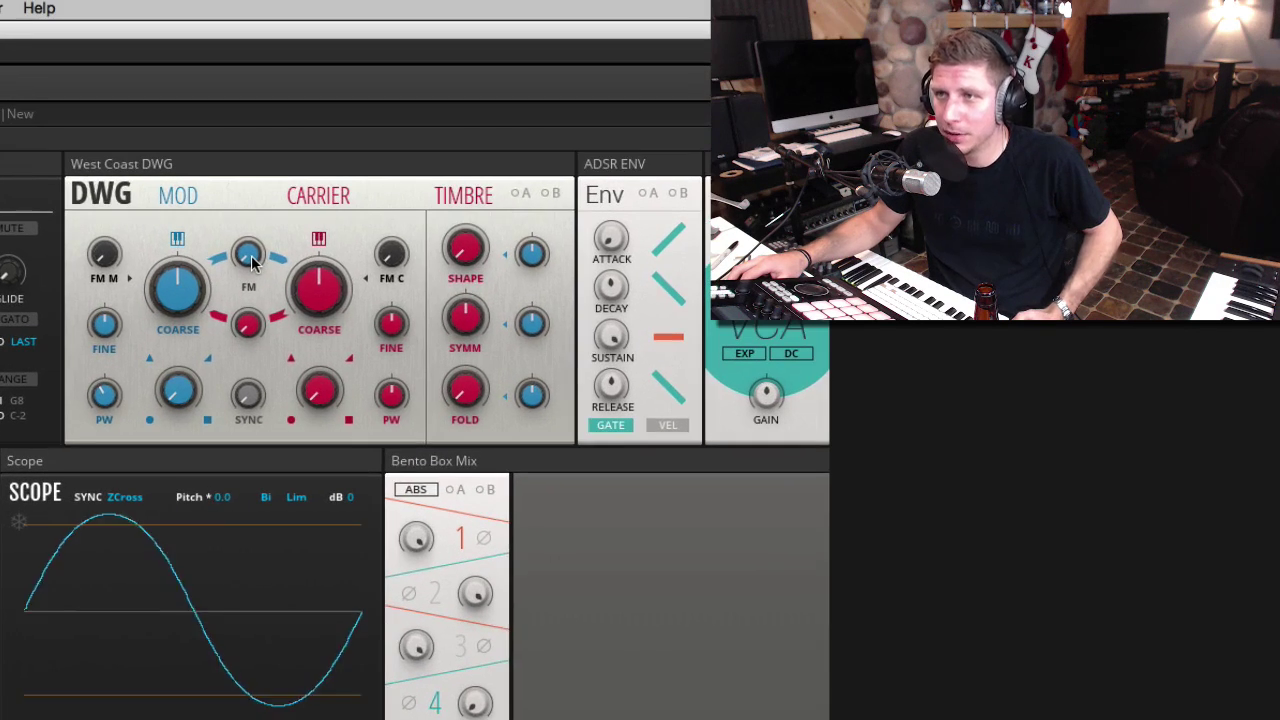
Raise the amount of FM from the modulator to the carrier to roughly three quarters.
drag(259, 77, 259, 40)
drag(248, 205, 222, 60)
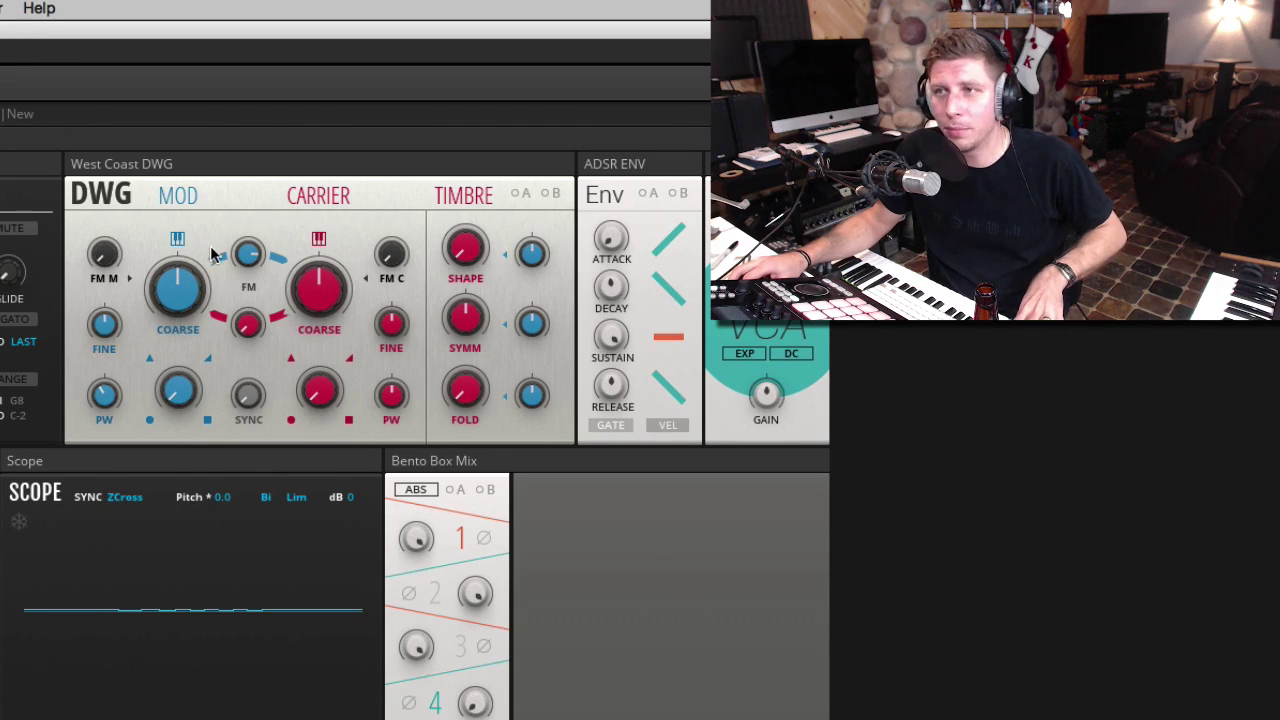
Switch the modulator to the xC carrier-ratio mode, and try different ratio and lag settings.
click(177, 240)
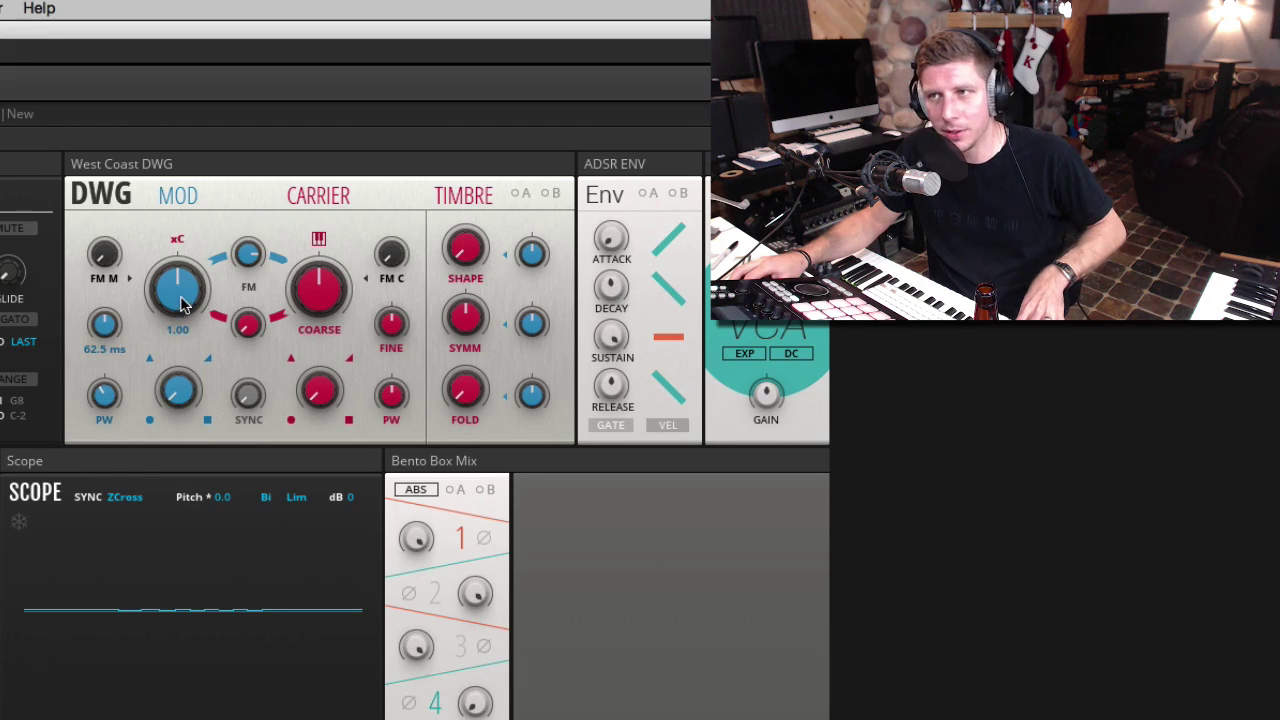
drag(160, 295, 176, 145)
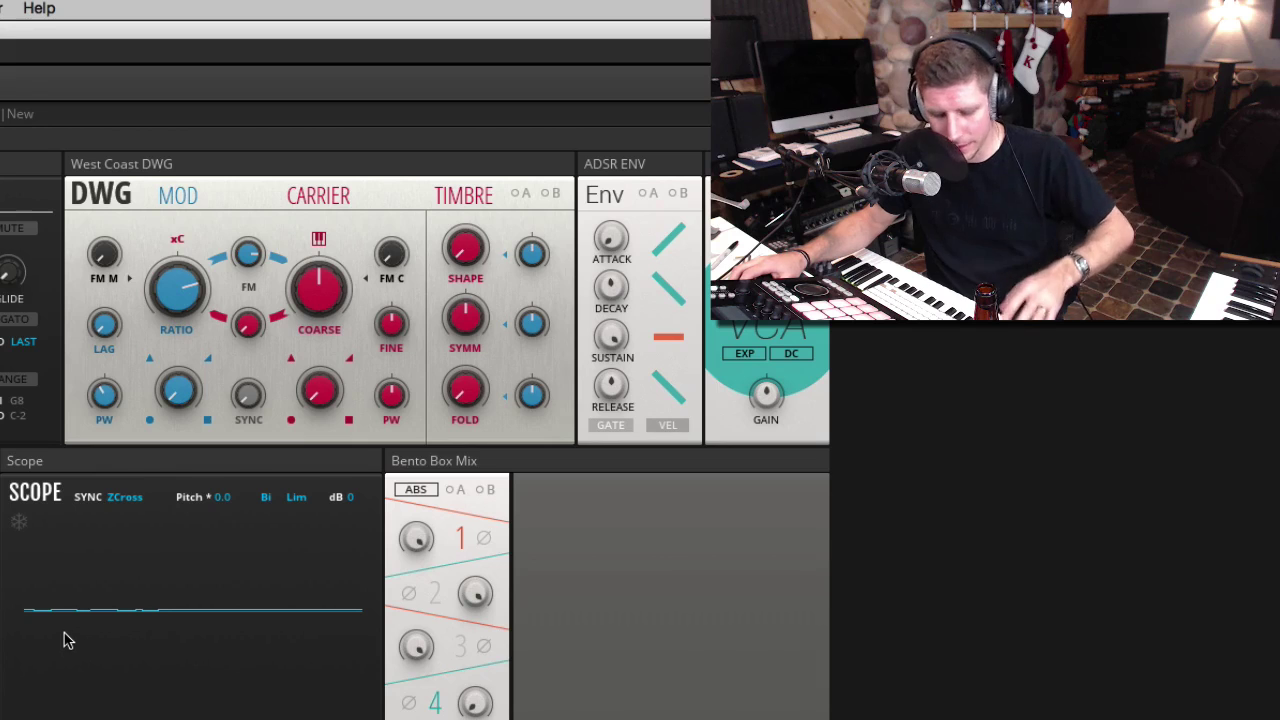
drag(110, 335, 112, 323)
double_click(112, 323)
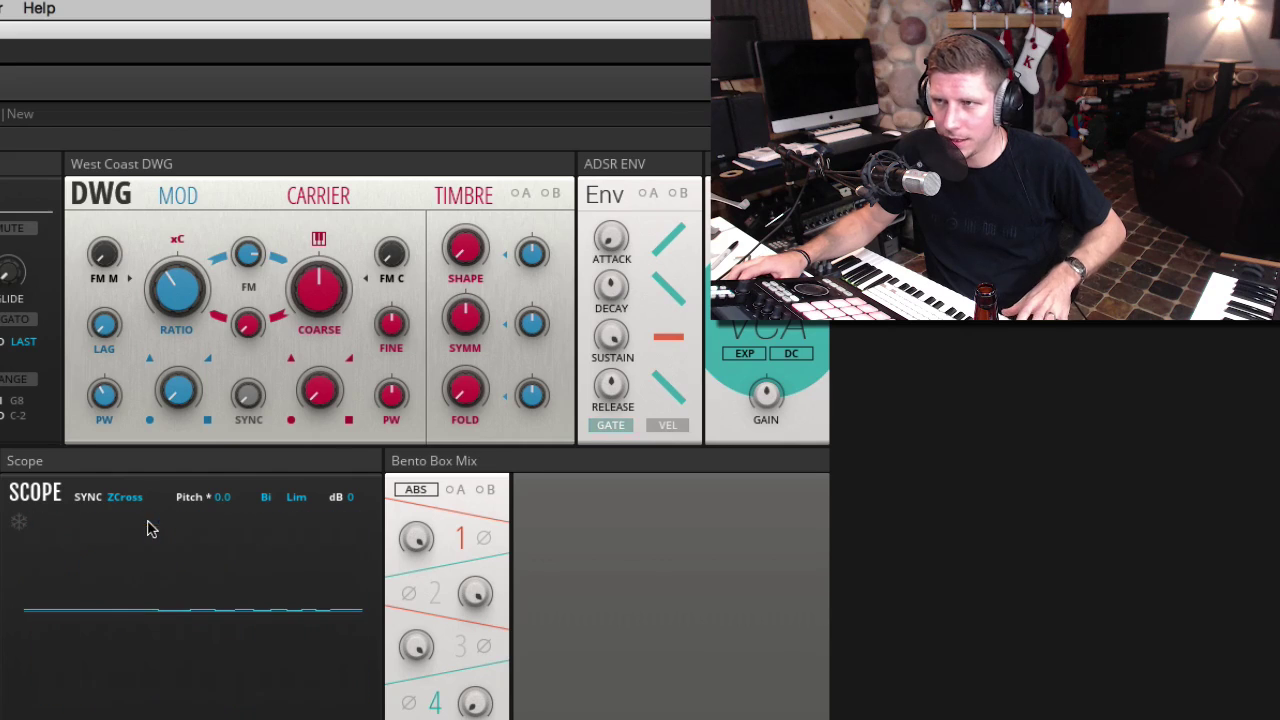
Turn the carrier's waveform from sine to slightly past the middle between triangle and saw.
mouse_move(446, 555)
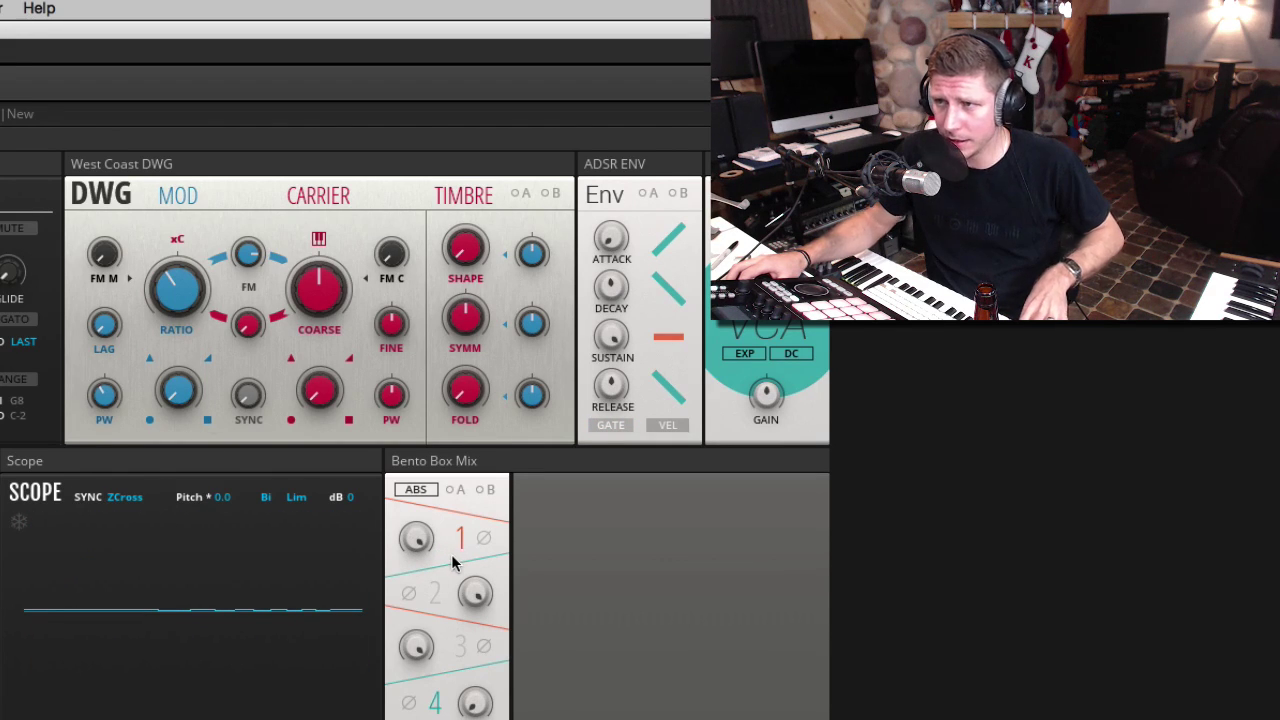
mouse_move(320, 358)
drag(320, 358, 312, 285)
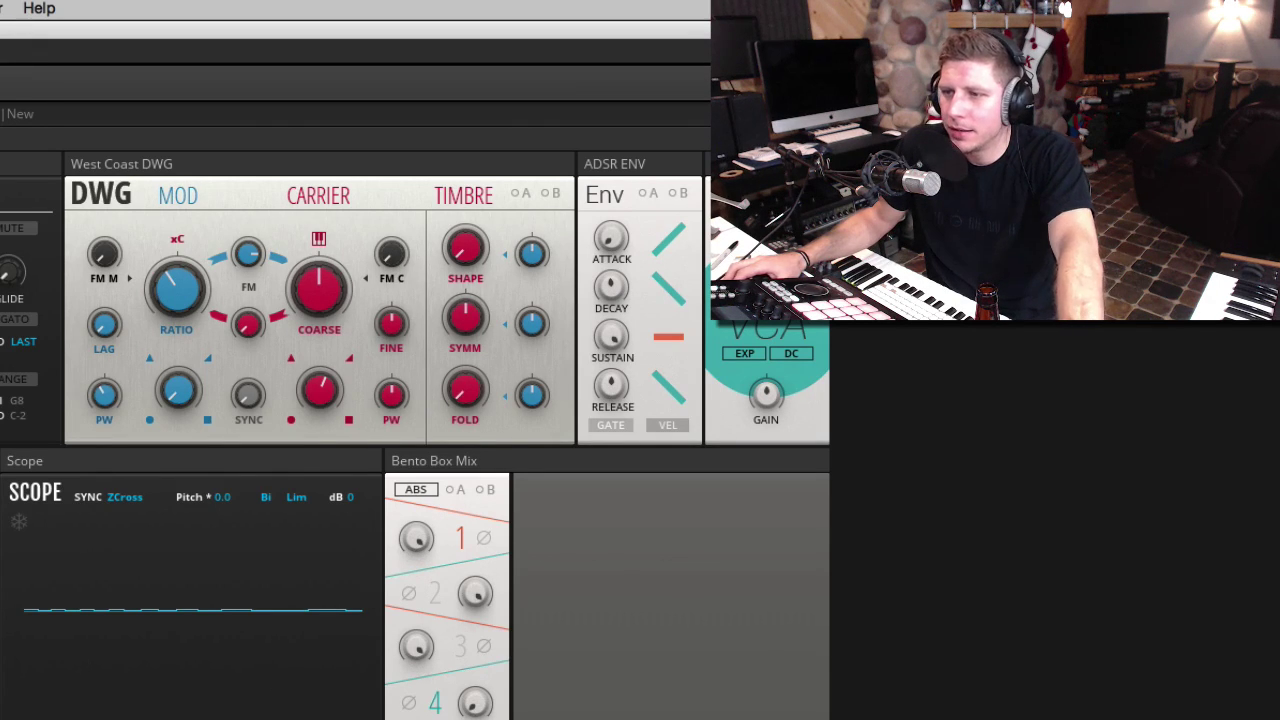
Switch the modulator from ratio mode to free frequency mode without keyboard tracking.
mouse_move(183, 305)
mouse_move(311, 296)
click(177, 240)
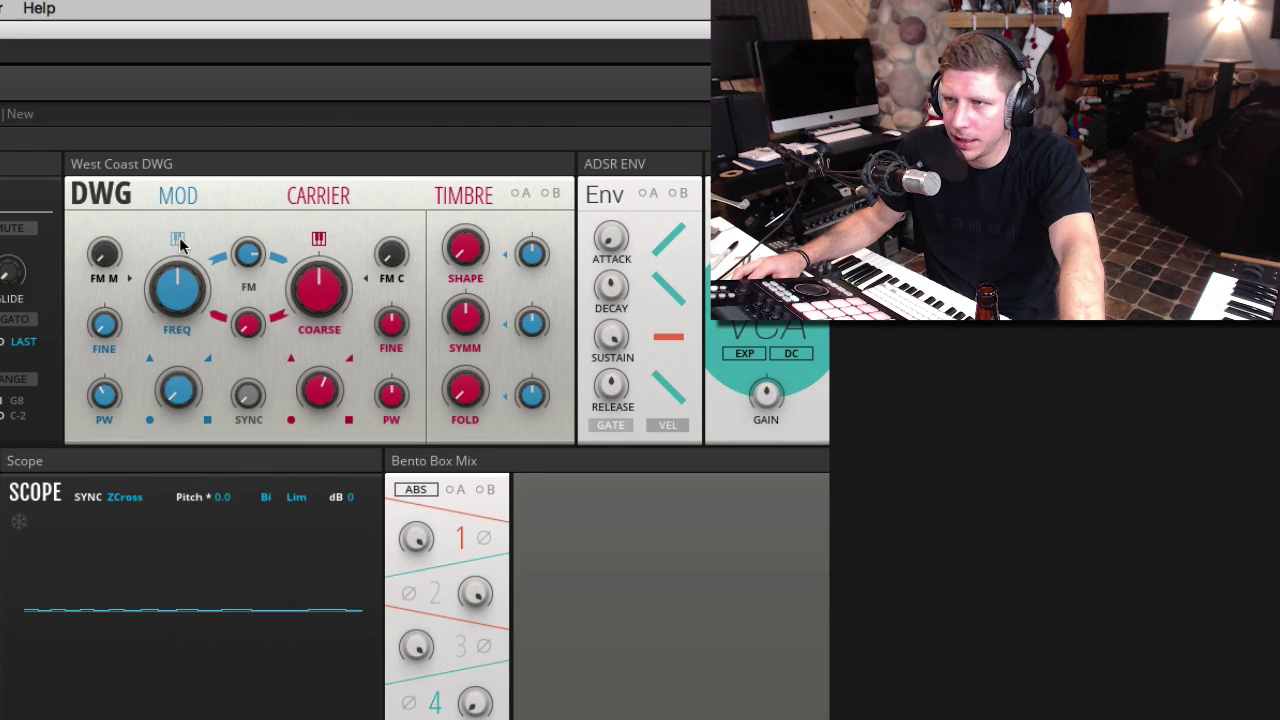
Return the modulator to keyboard tracking and the carrier to a sine wave, and enable mixer channel 3 instead of channel 1.
double_click(250, 328)
mouse_move(110, 322)
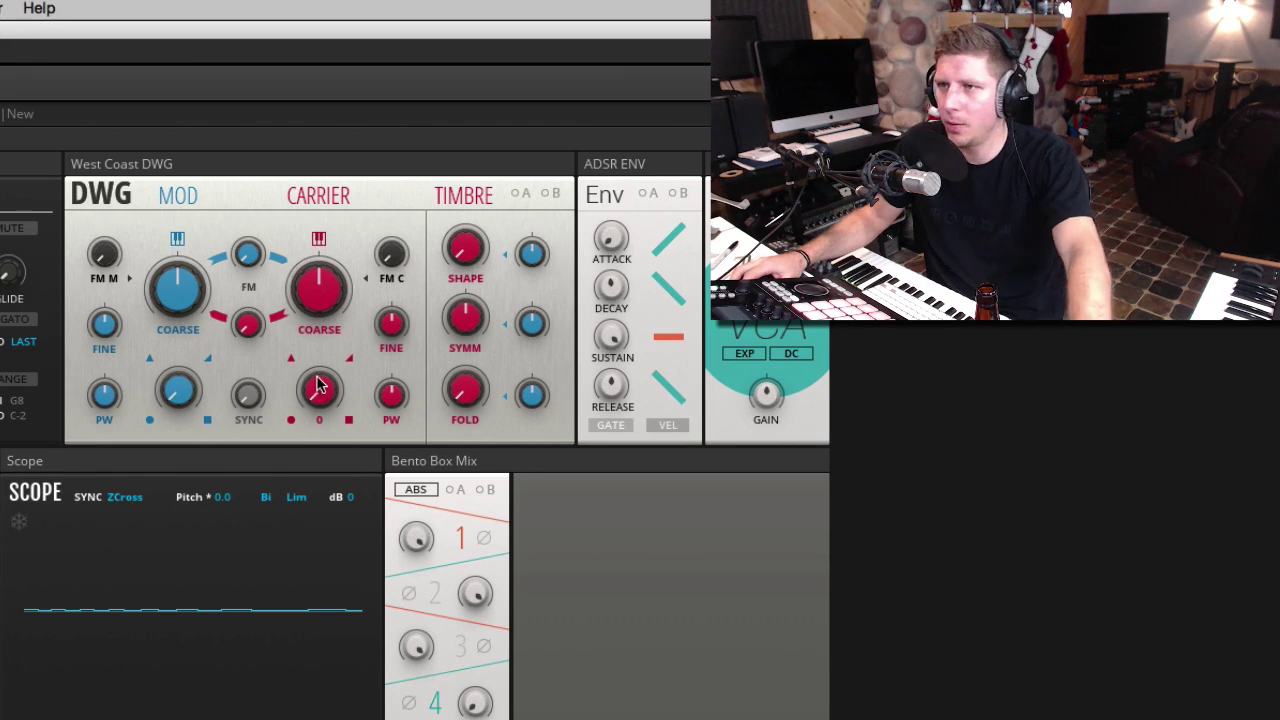
click(460, 646)
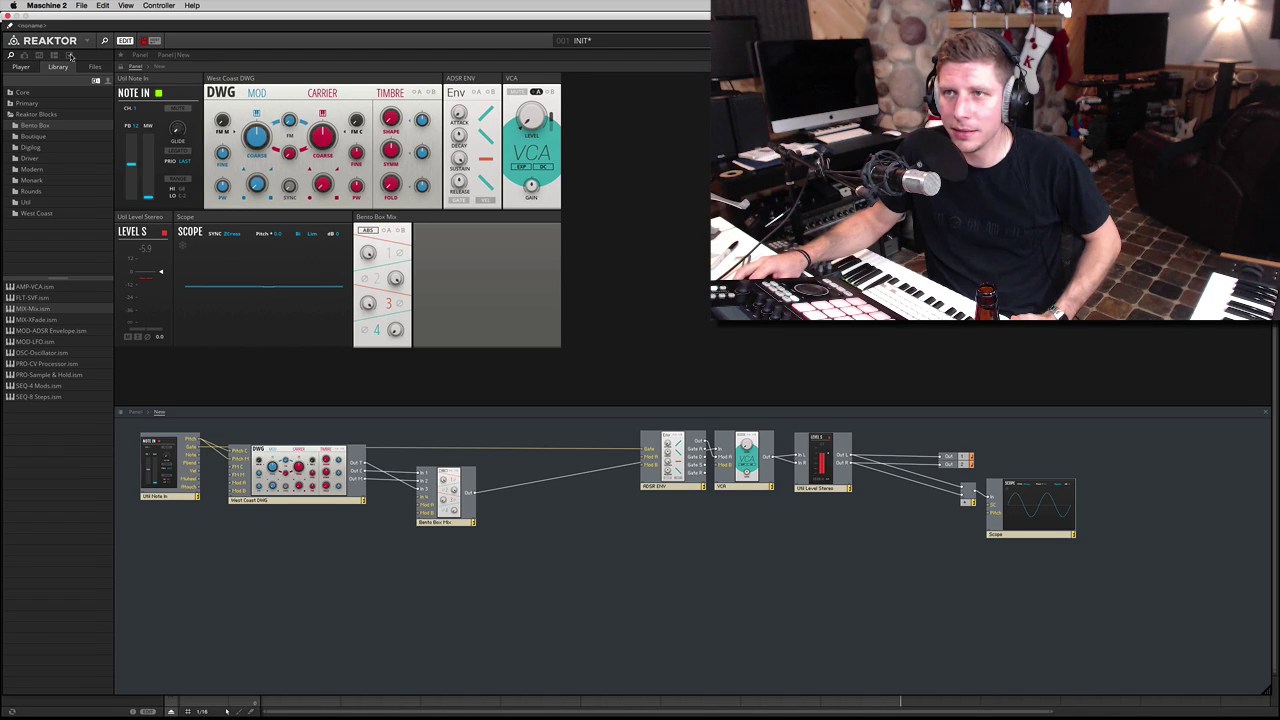
Display the info descriptions of the West Coast DWG block and its timbre SHAPE control.
click(70, 56)
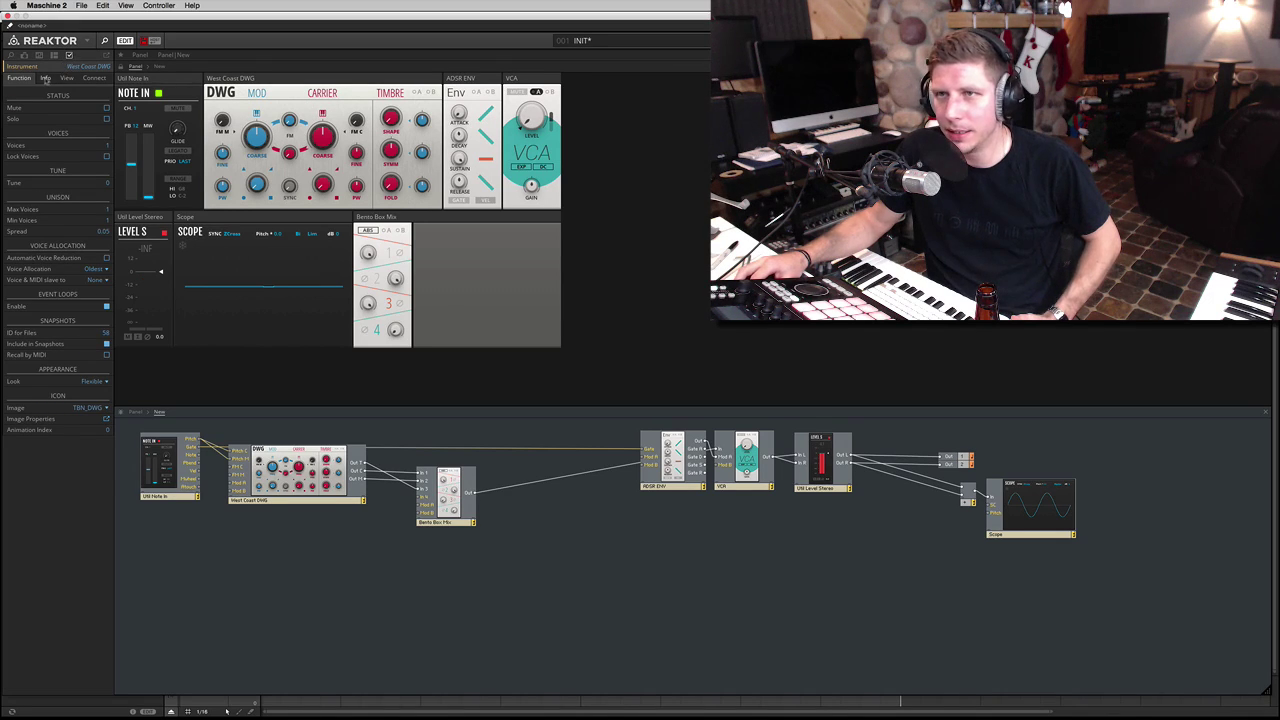
click(45, 78)
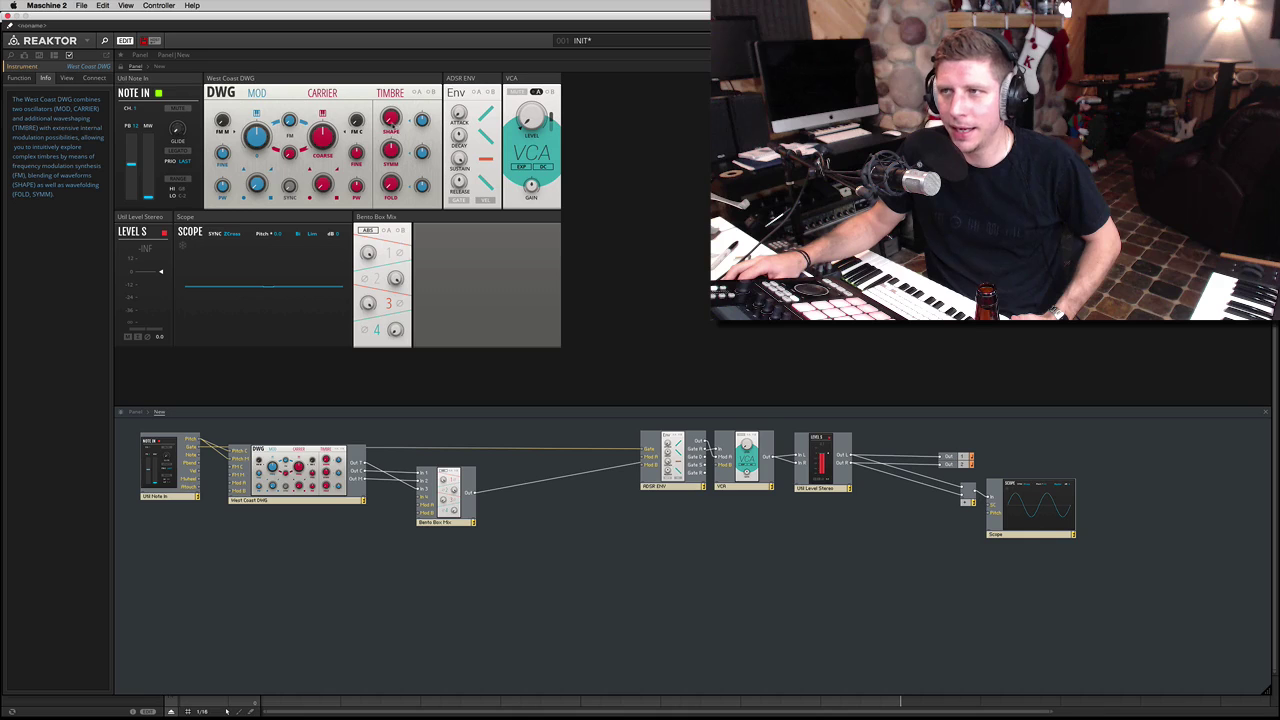
click(391, 117)
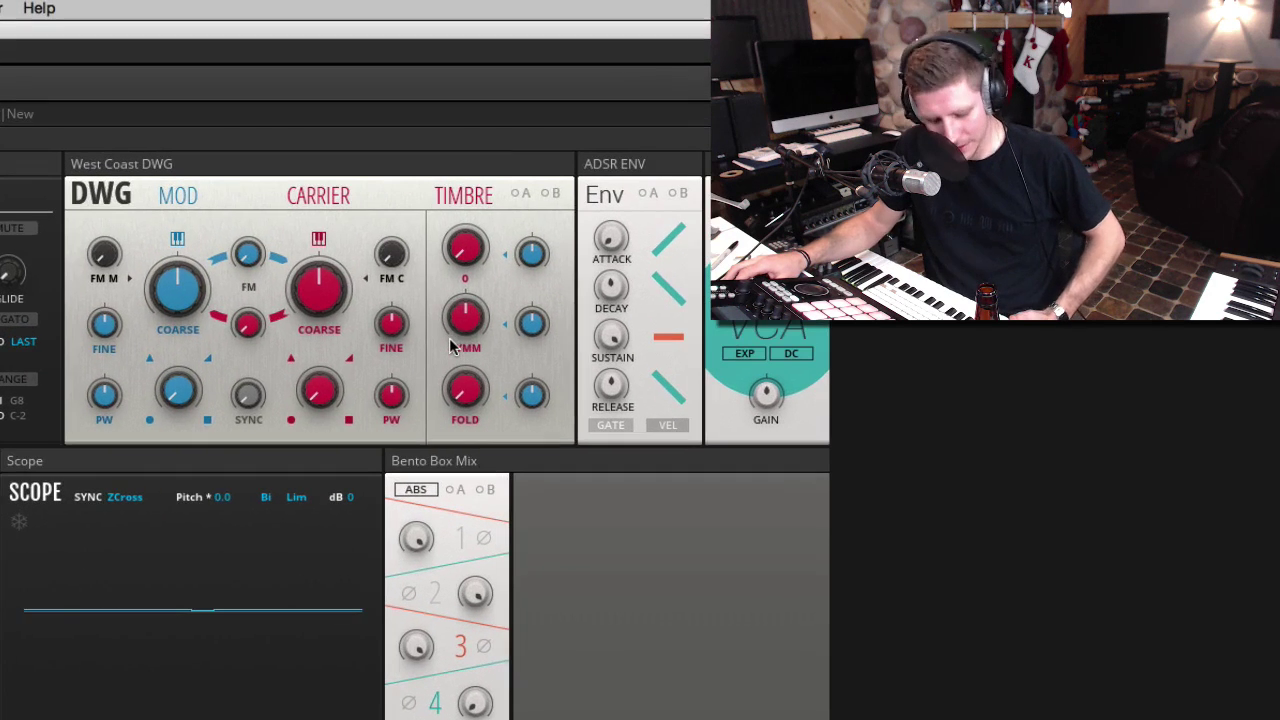
Raise the timbre SHAPE gradually from zero to slightly past its middle.
mouse_move(449, 257)
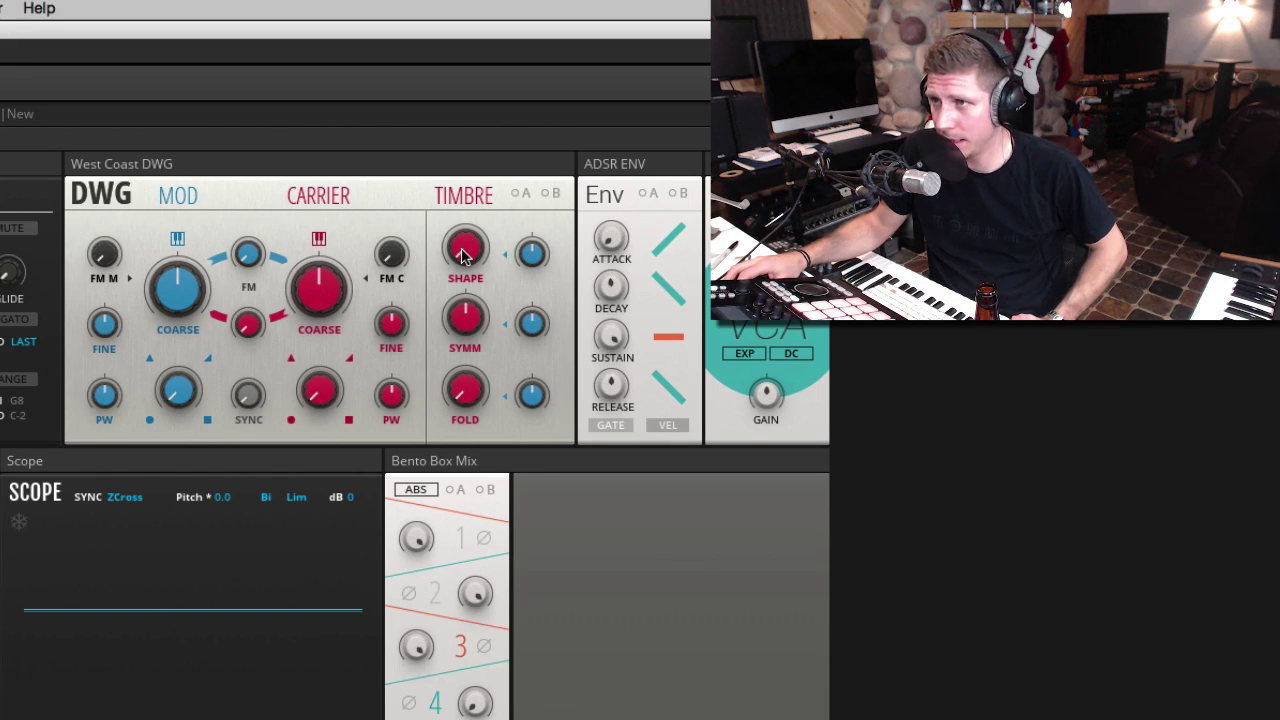
drag(470, 255, 460, 129)
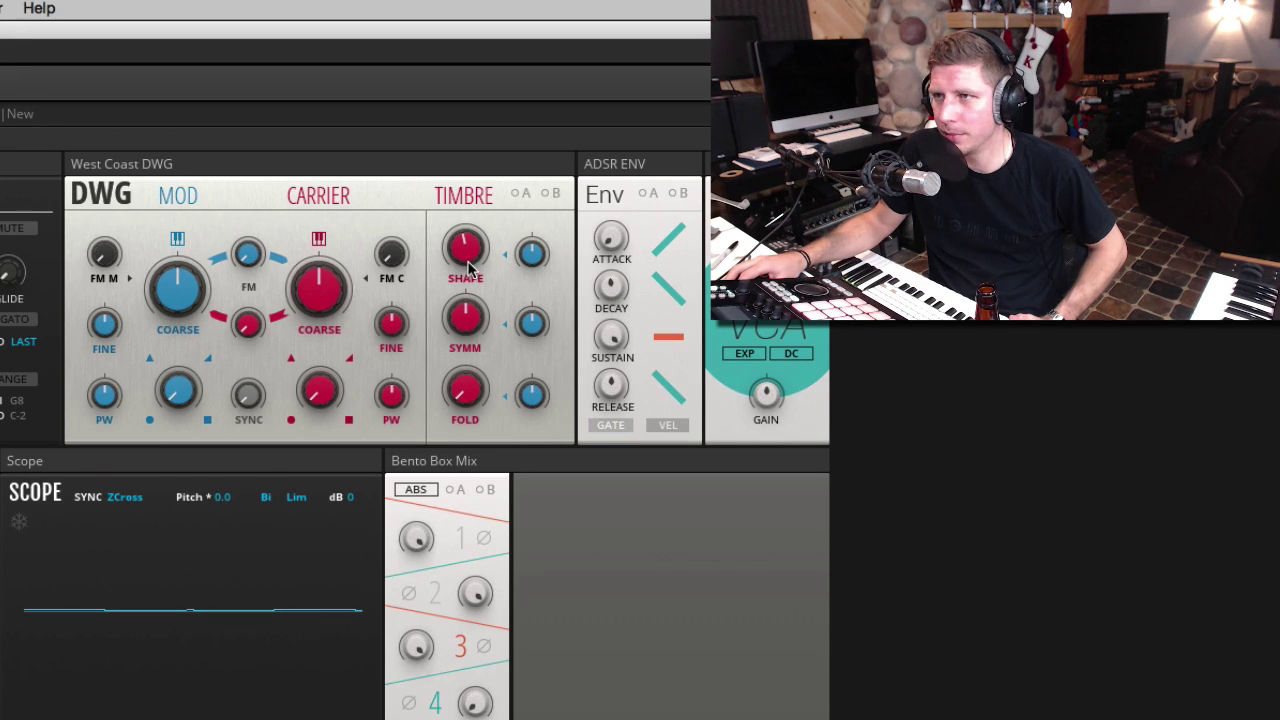
drag(470, 255, 451, 71)
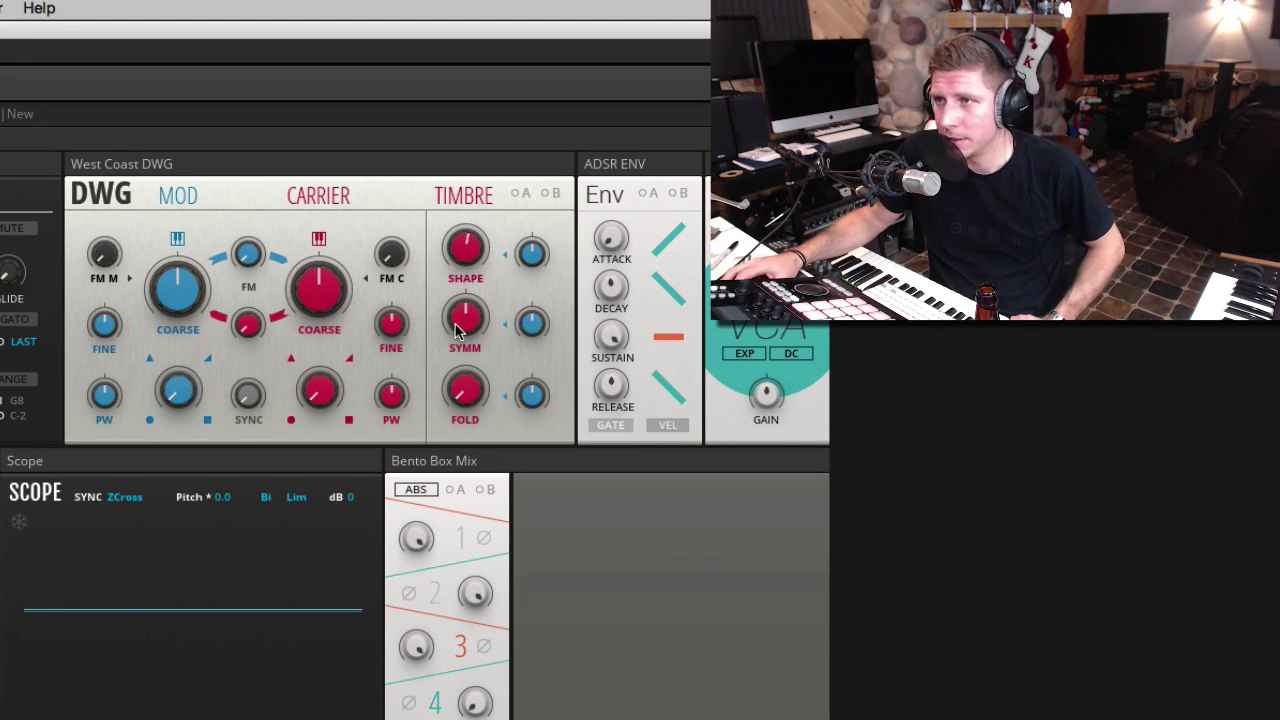
Turn the timbre SYMM up to roughly three quarters, FOLD to 70.3 and SHAPE to its maximum.
drag(455, 333, 430, 440)
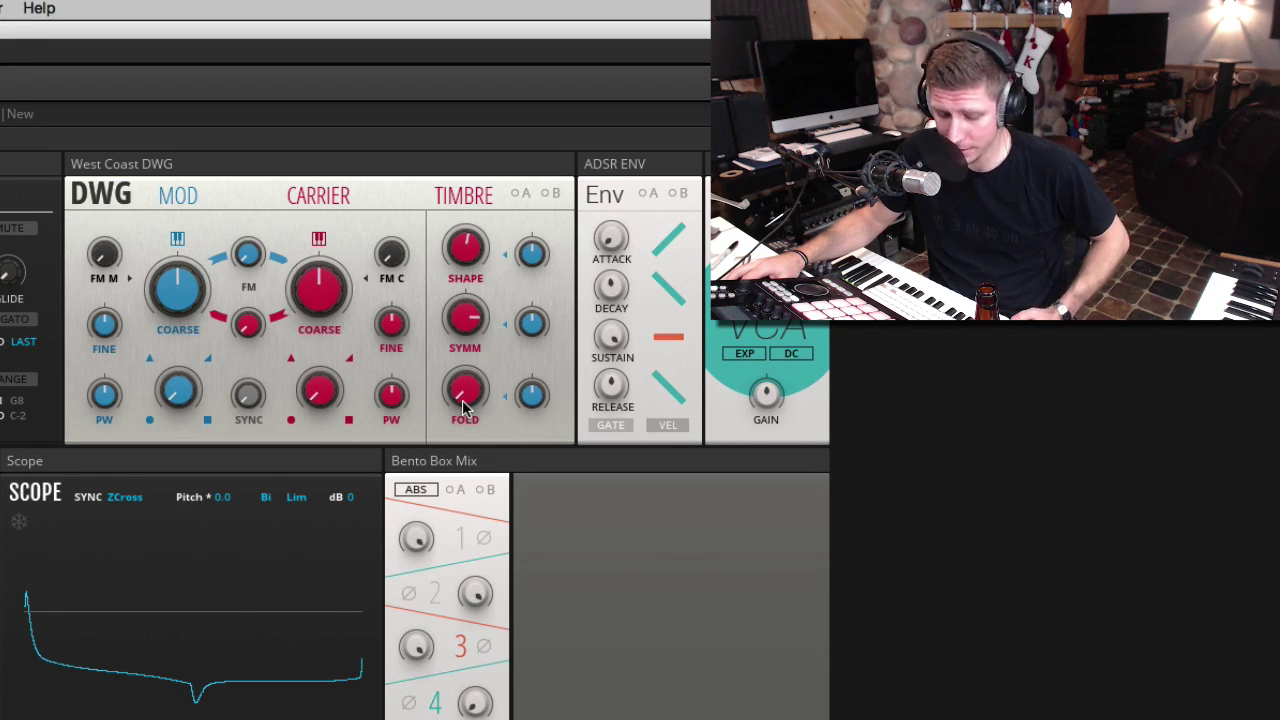
drag(465, 405, 465, 396)
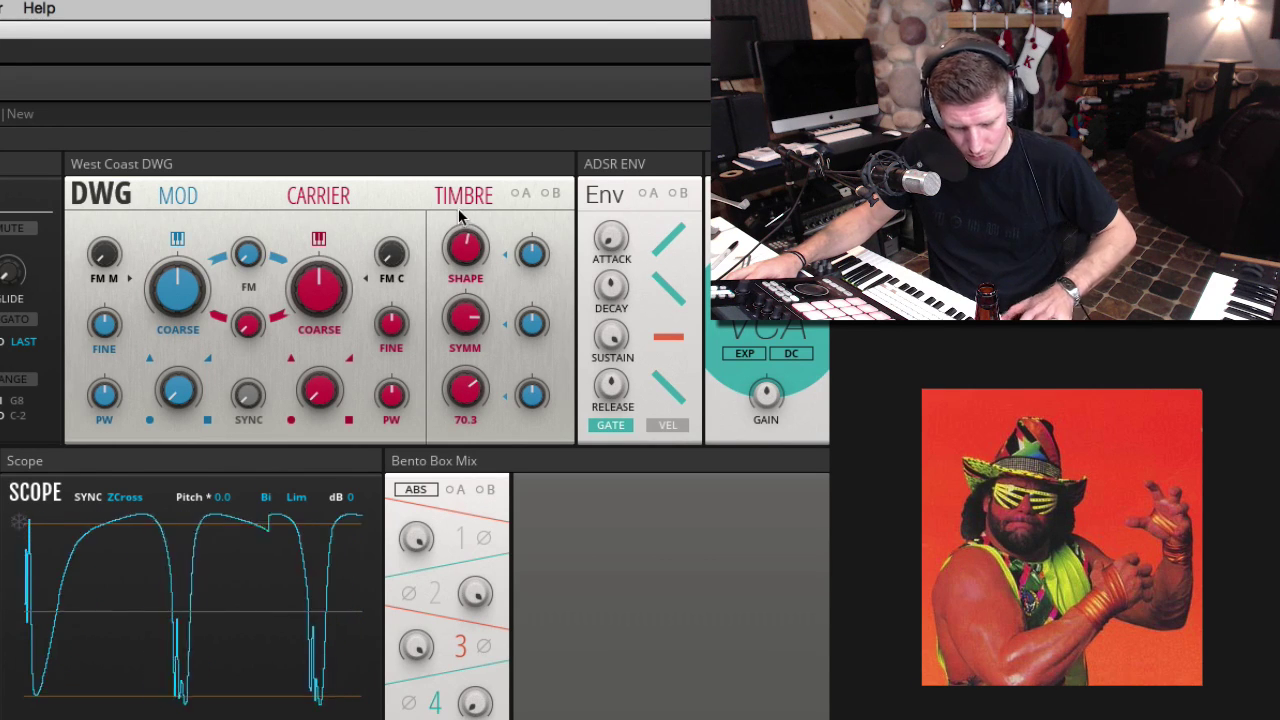
drag(474, 317, 458, 364)
drag(466, 247, 452, 190)
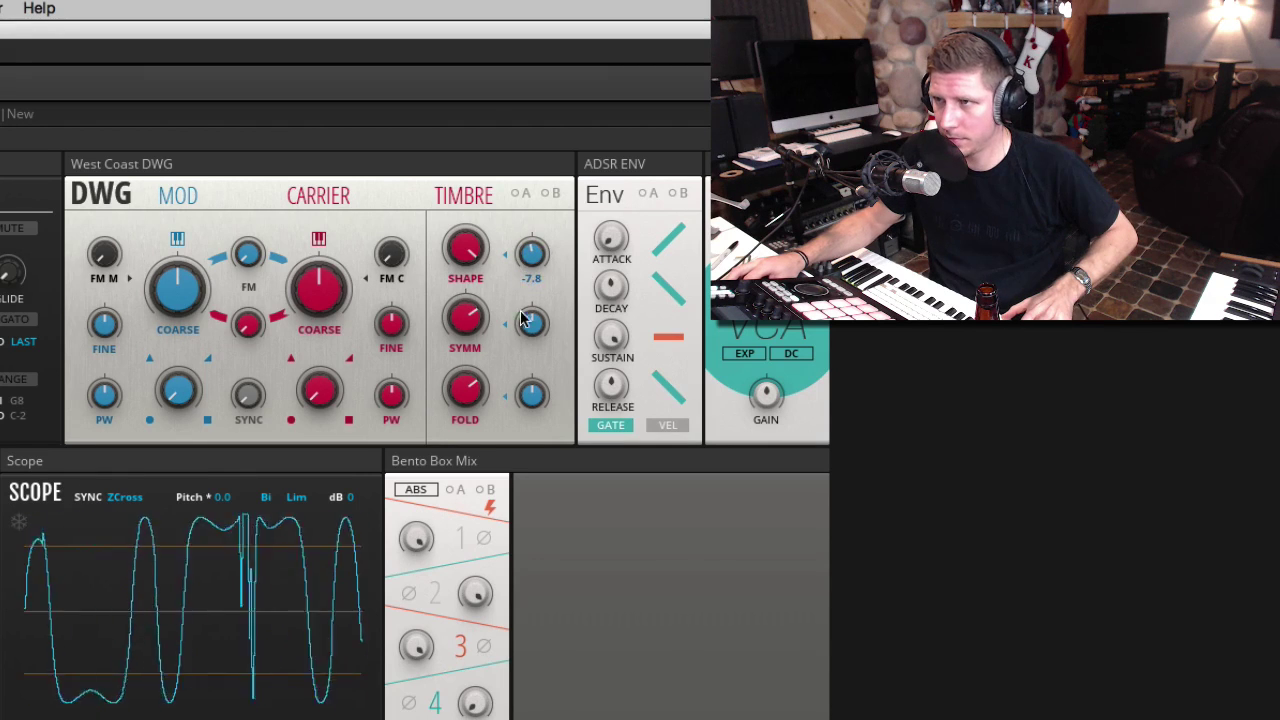
Inspect the DWG block's Mod B amounts, and set the modulator's amounts for SYMM and FOLD to negative values.
click(551, 192)
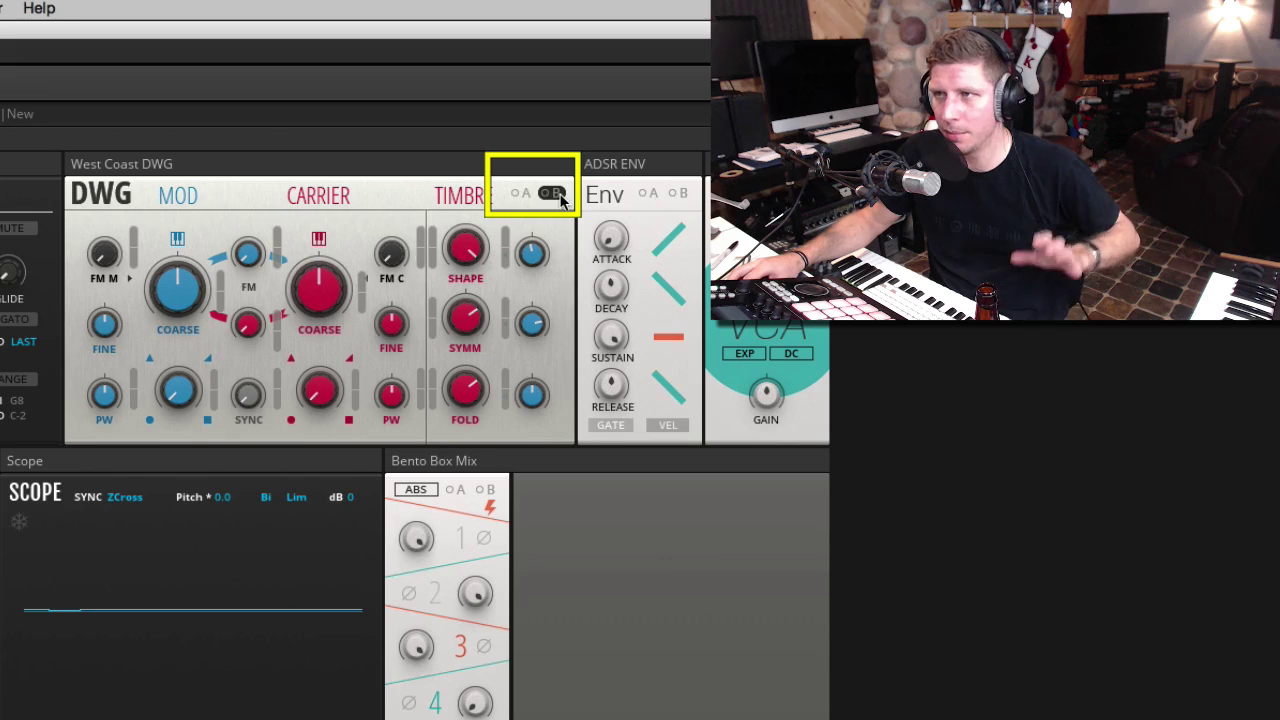
click(551, 193)
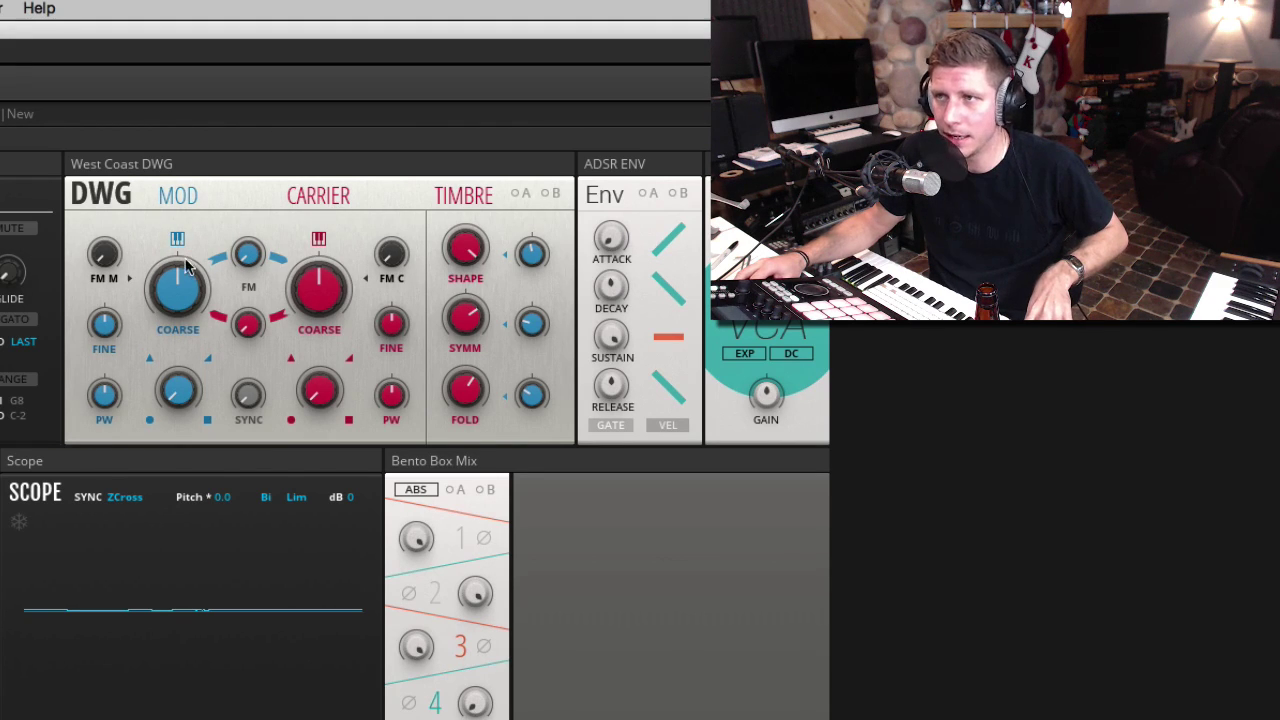
Lower the modulator-to-carrier FM to slightly below the middle, and switch the modulator to xC ratio mode with a ratio around 0.43.
drag(250, 260, 252, 157)
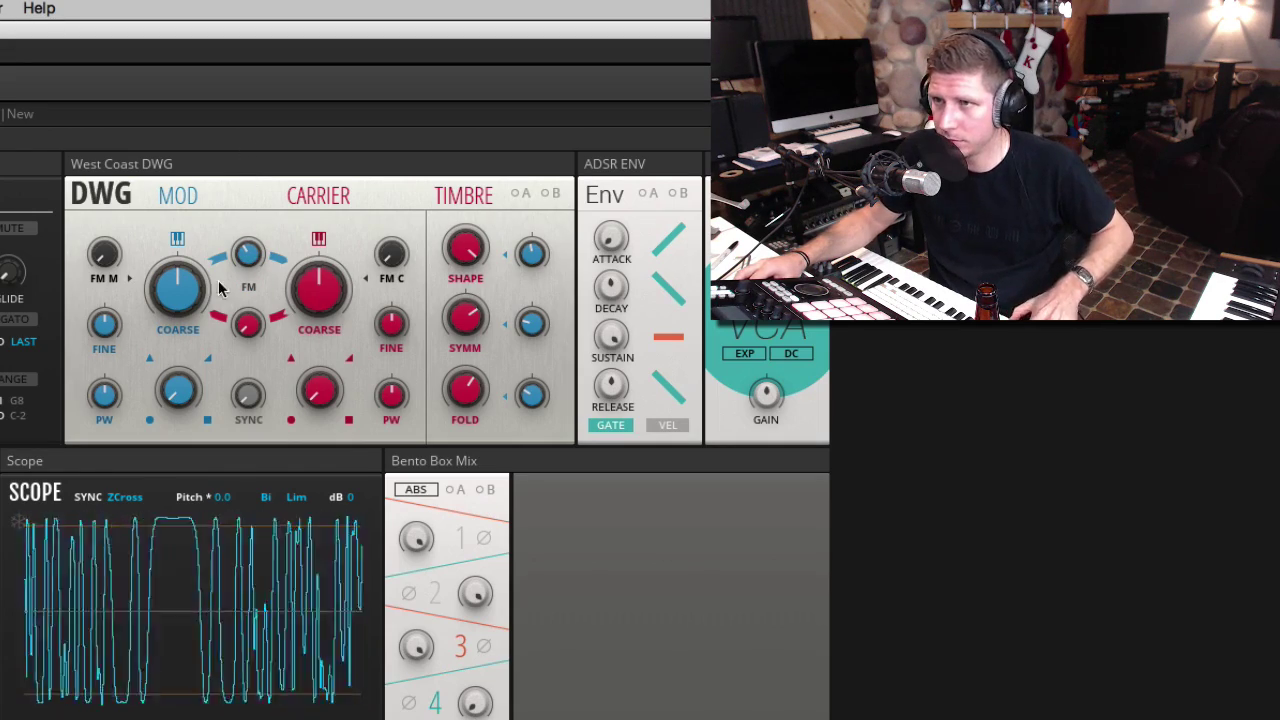
drag(195, 298, 169, 333)
click(177, 238)
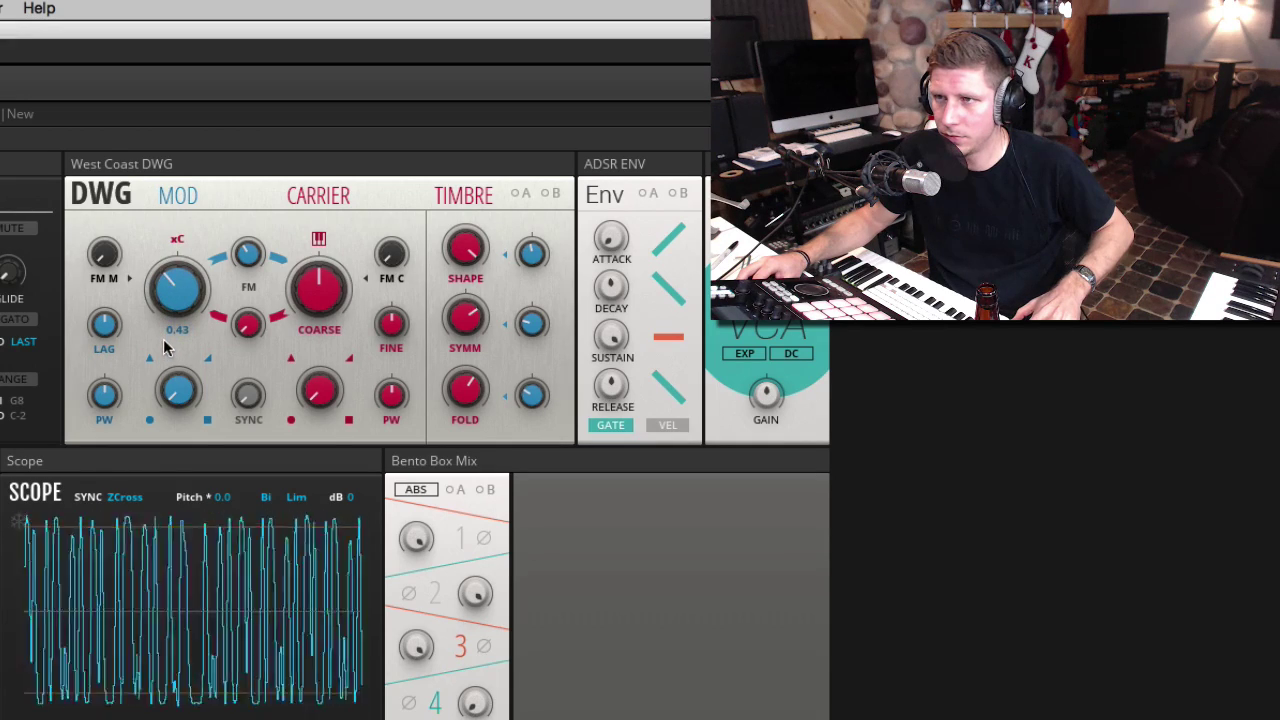
Reduce the timbre FOLD to roughly one third and make a small adjustment to the modulator's ratio.
drag(474, 388, 474, 392)
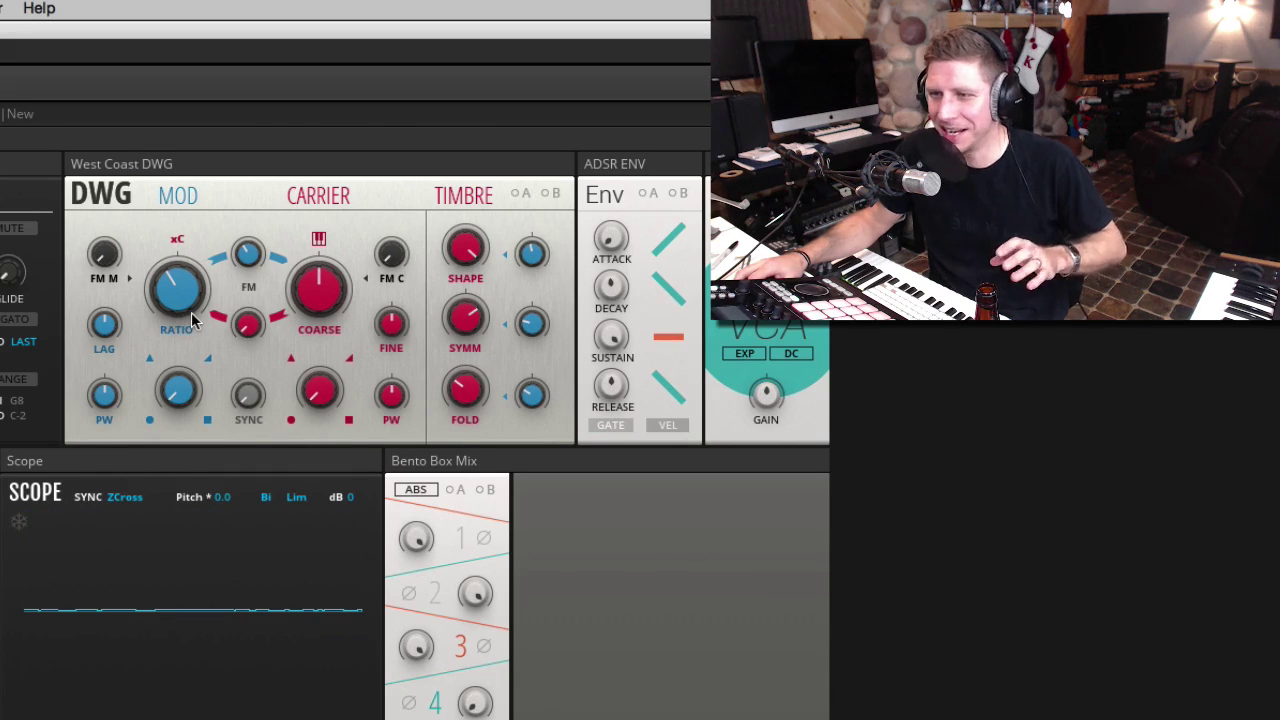
drag(180, 294, 180, 298)
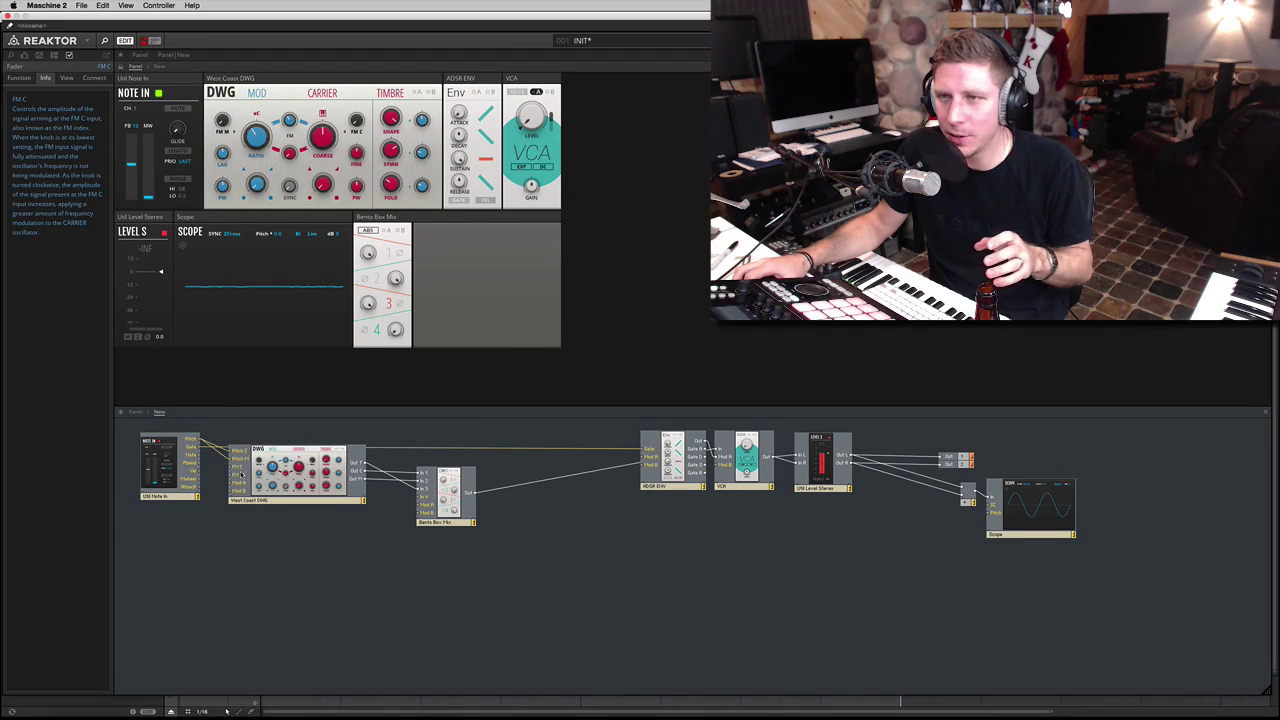
Add a Bento Box OSC-Oscillator block from the library and place it below the West Coast DWG in the structure.
click(11, 57)
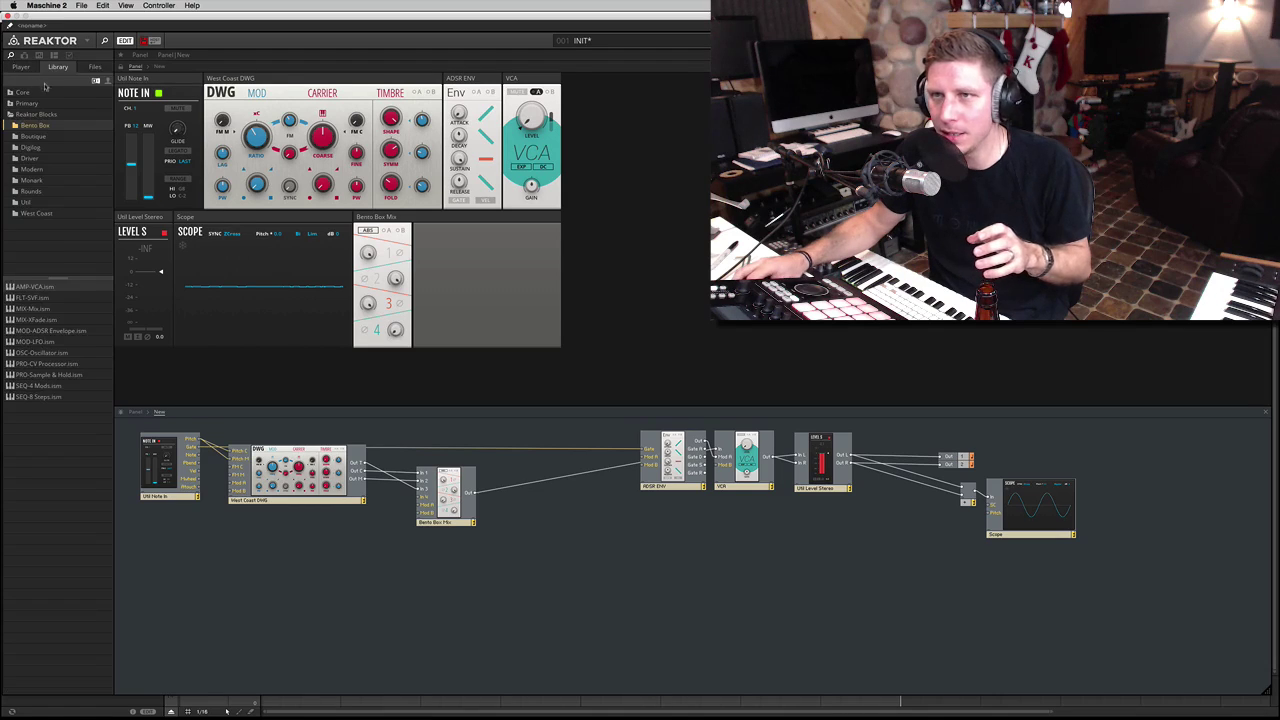
drag(40, 356, 203, 336)
drag(424, 262, 425, 264)
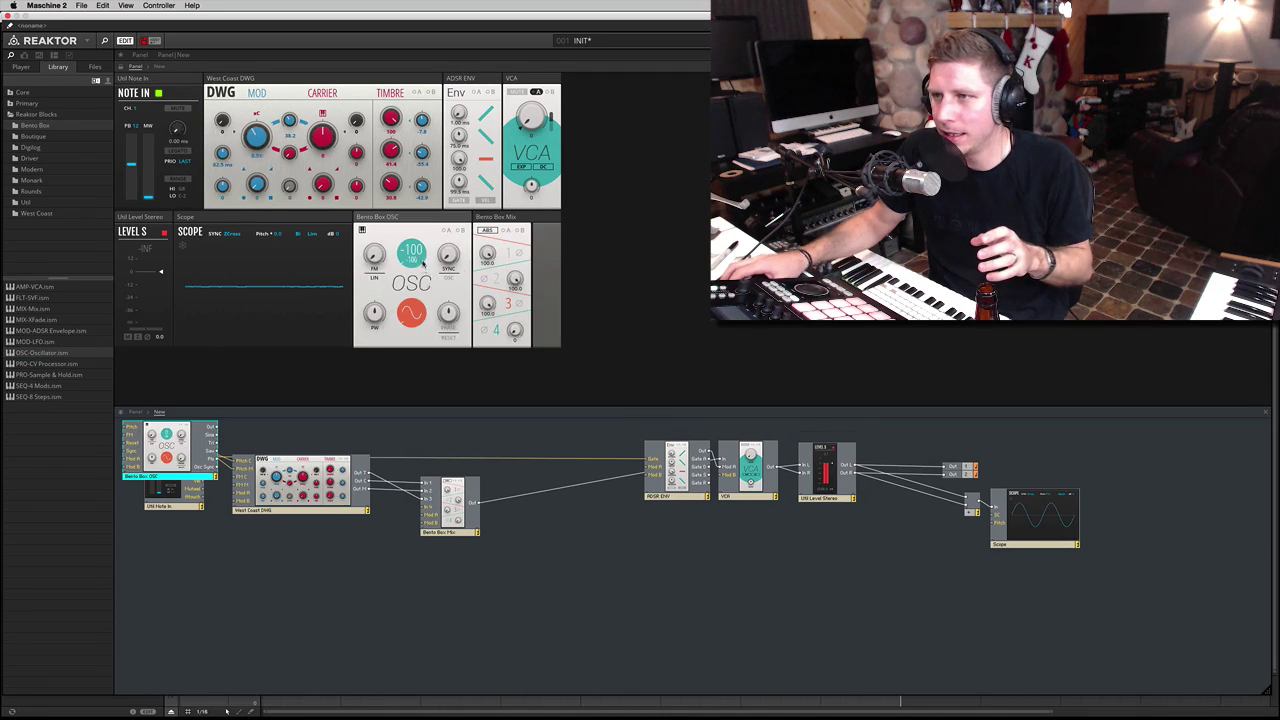
click(375, 567)
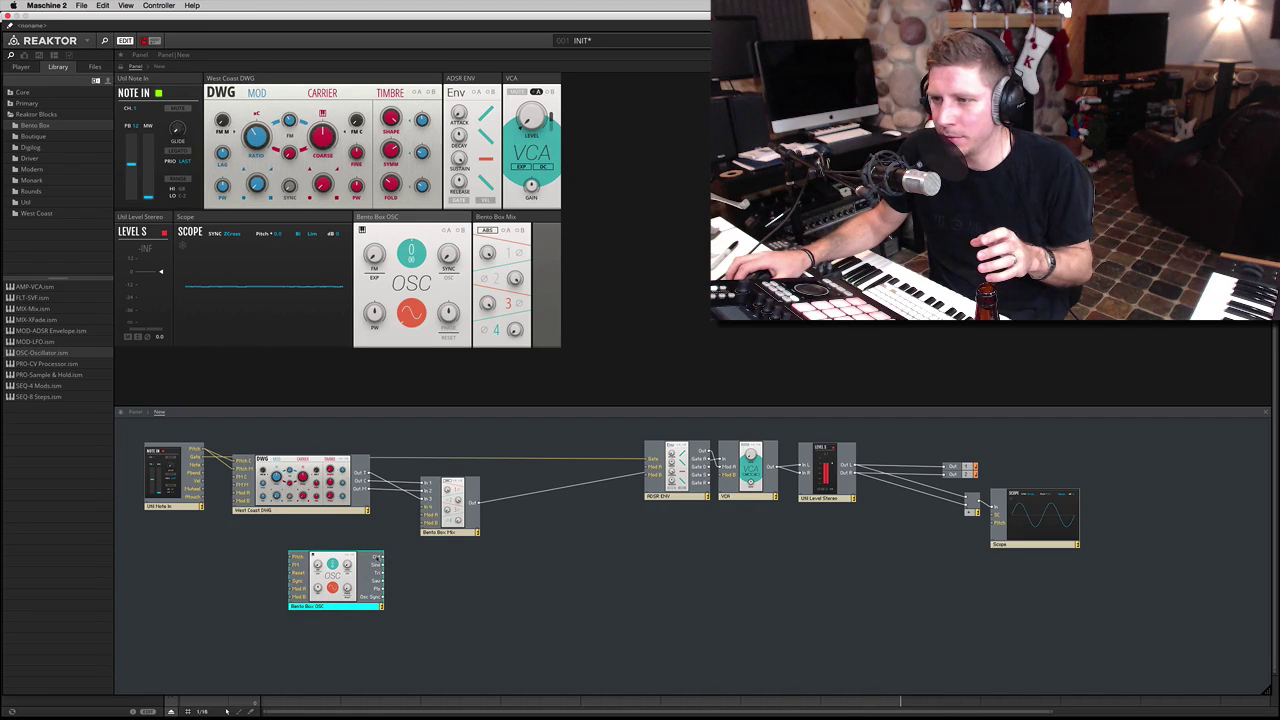
Connect the Bento Box OSC's Out to the DWG's FM C input and turn off the OSC's keyboard tracking.
drag(241, 480, 300, 580)
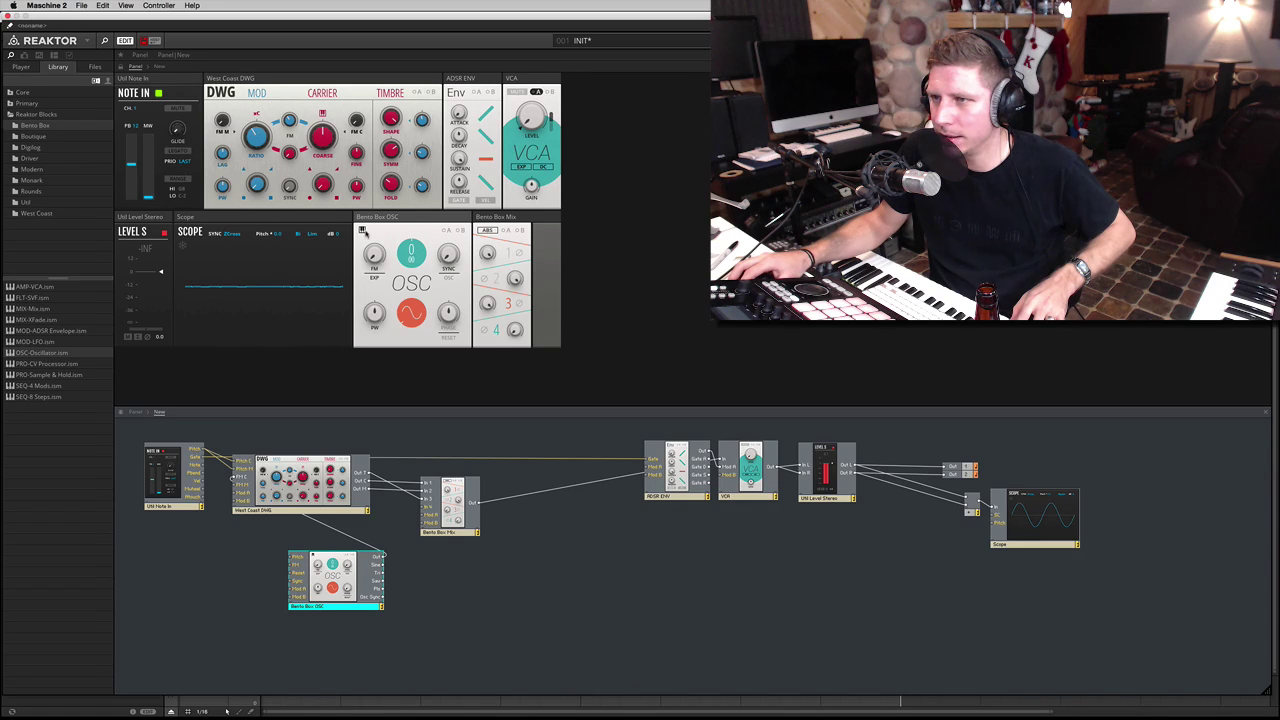
click(363, 231)
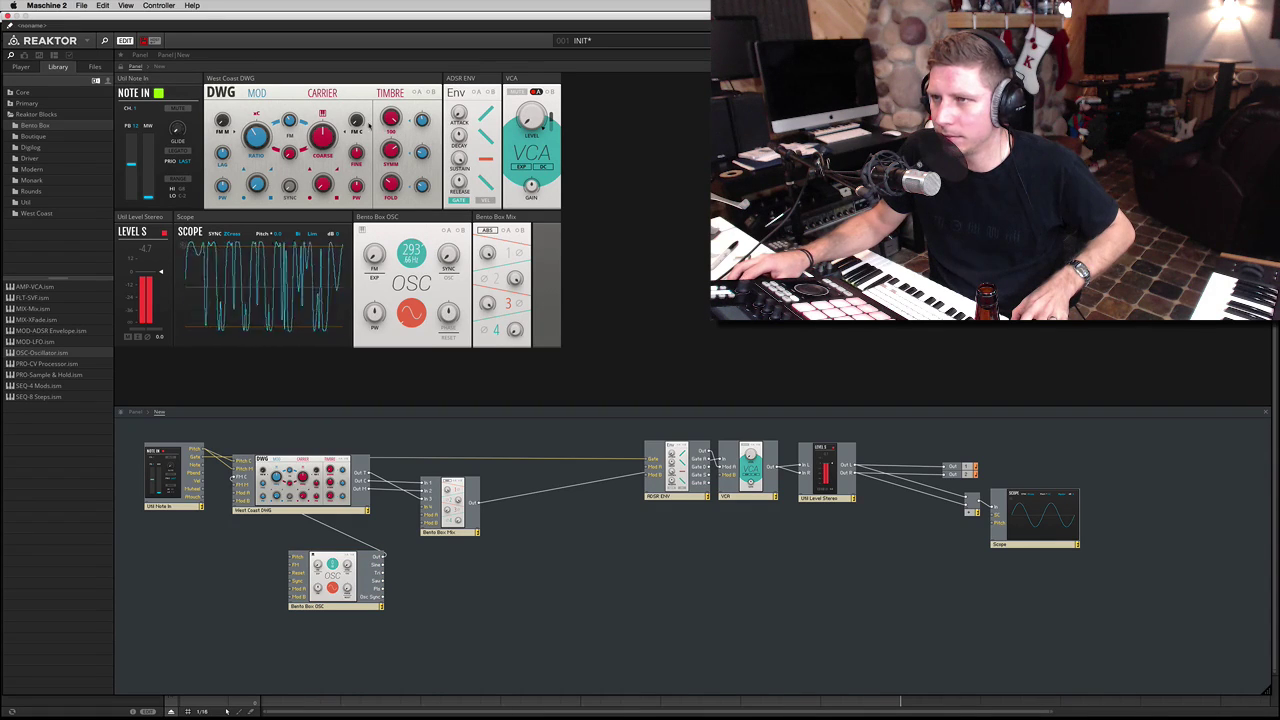